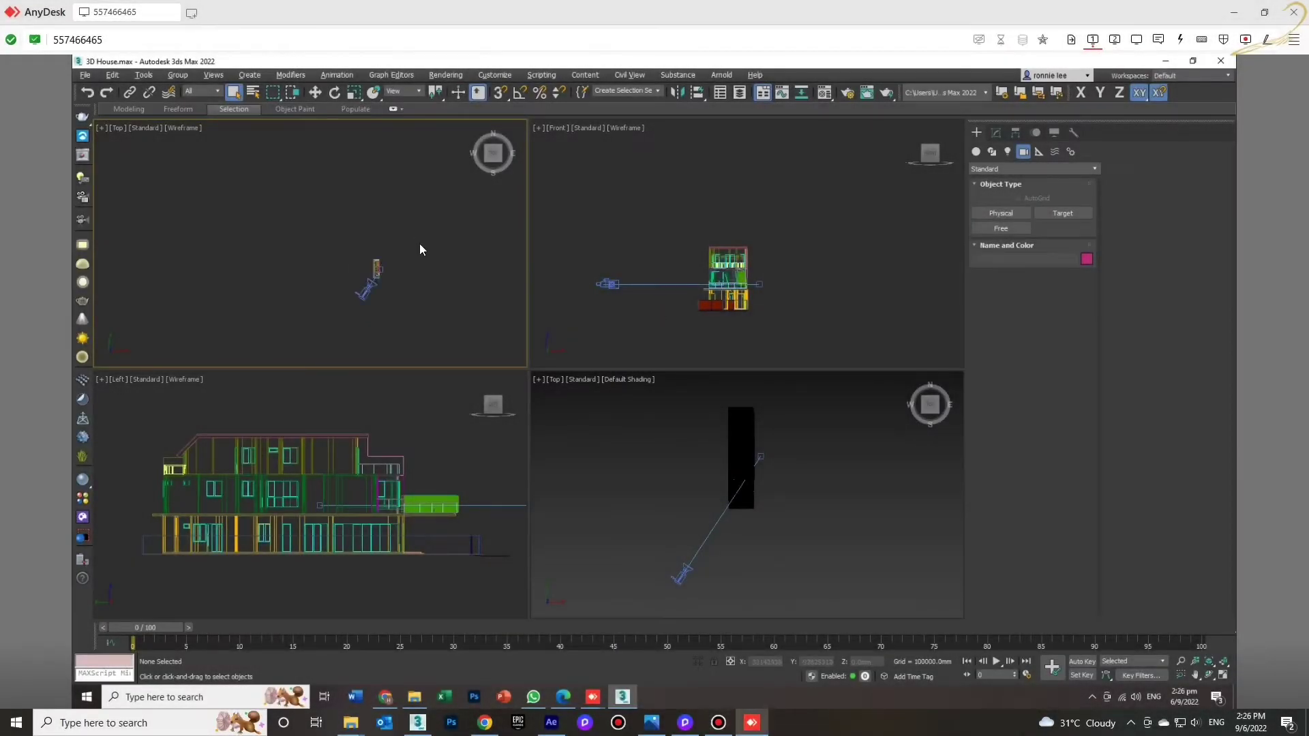
Try to move the physical camera's target away from the house in the top view.
key(alt+w)
key(z)
key(w)
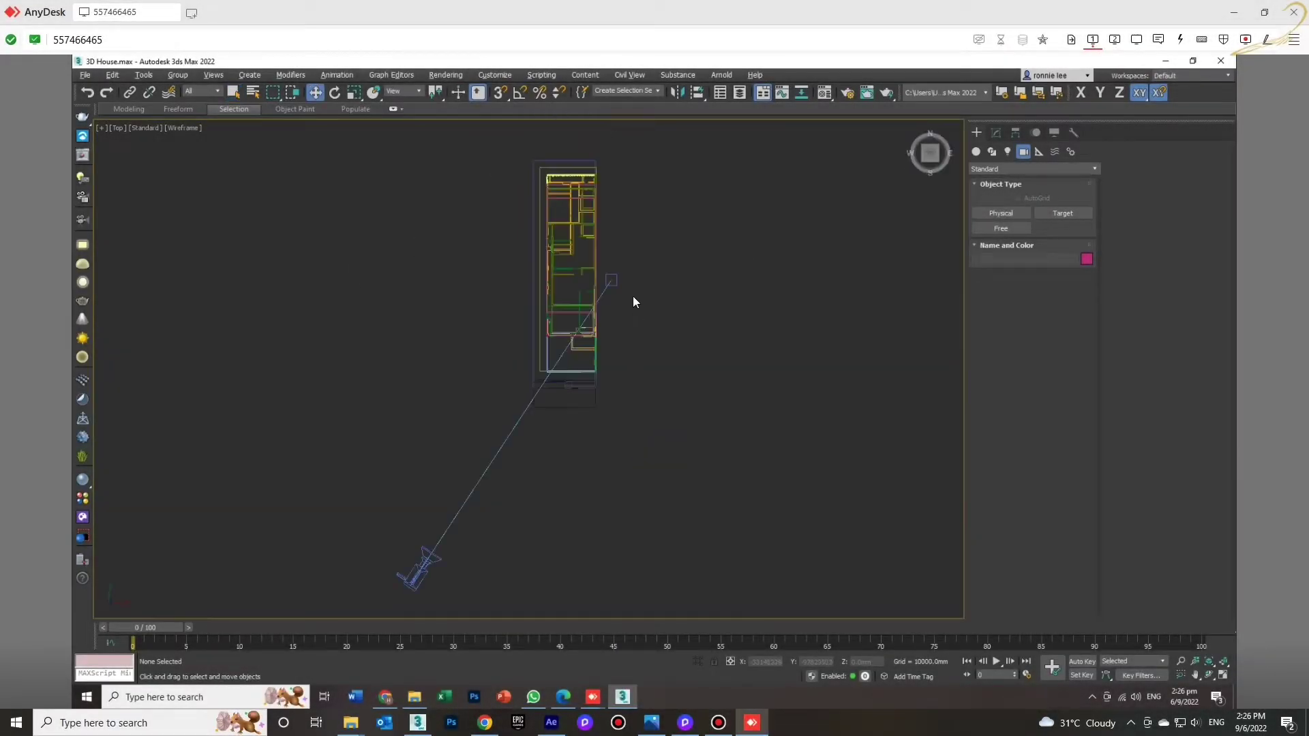
click(613, 279)
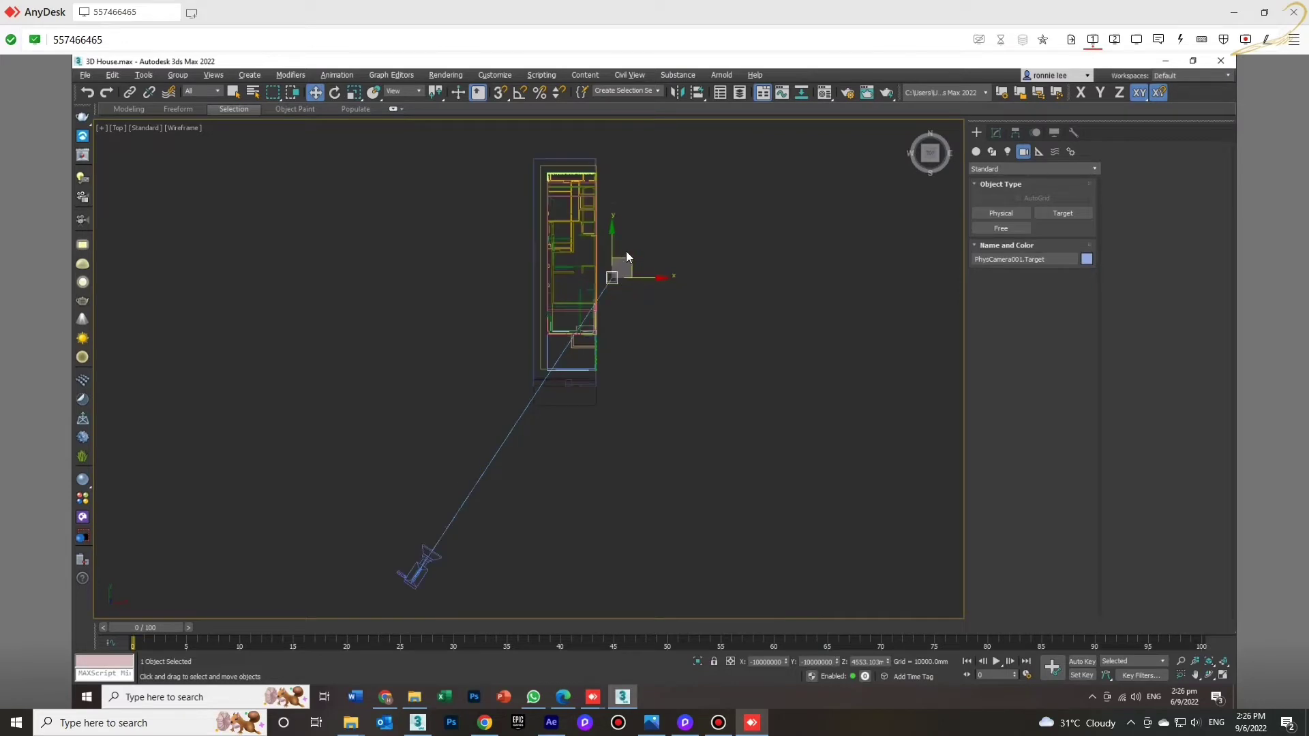
drag(625, 263, 683, 324)
right_click(683, 324)
scroll(683, 321, down, 7)
key(alt+w)
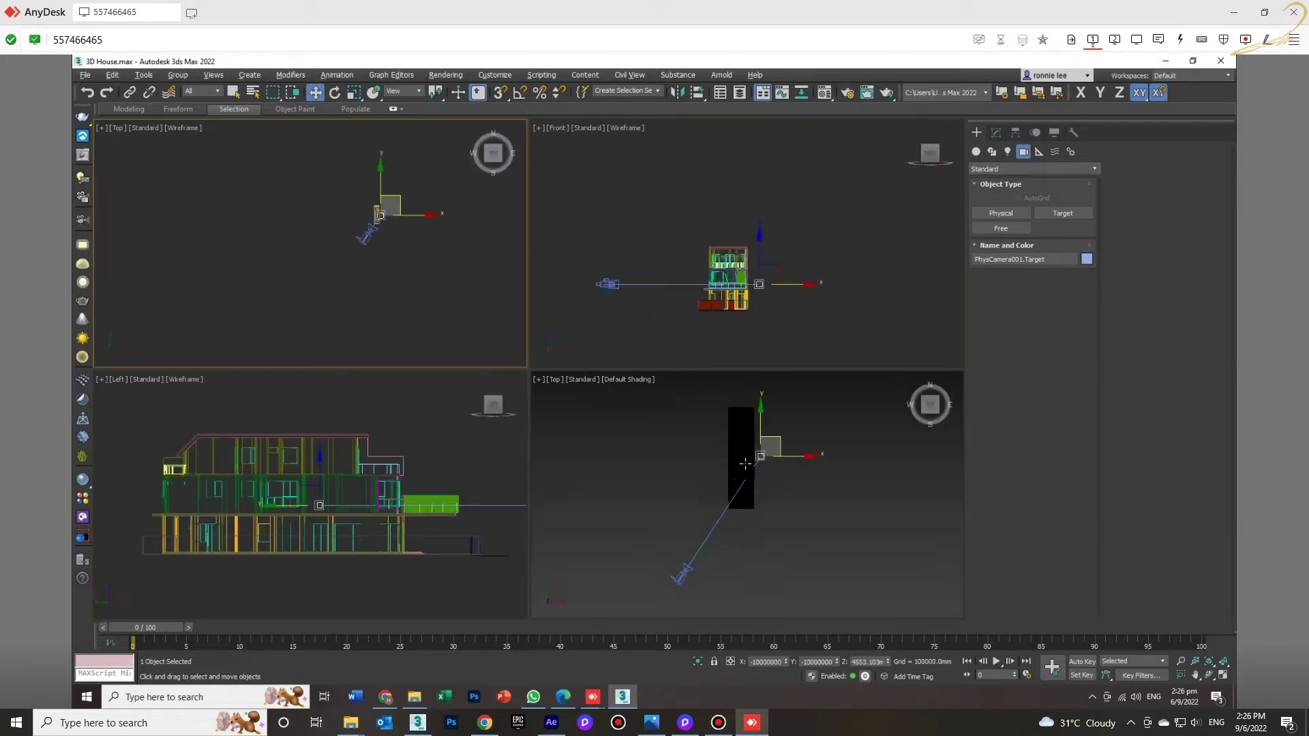
Select the physical camera and try to reposition it in the shaded, front, left and top views.
right_click(745, 463)
click(687, 570)
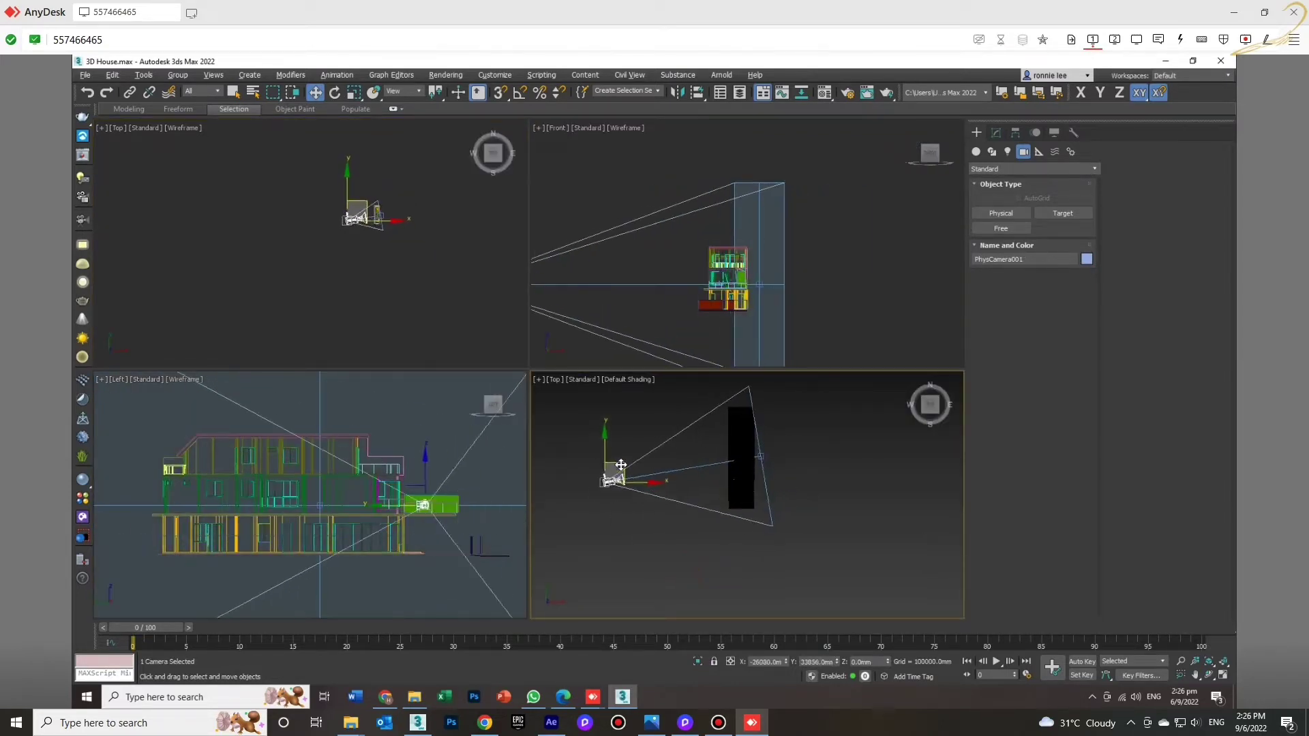
right_click(615, 267)
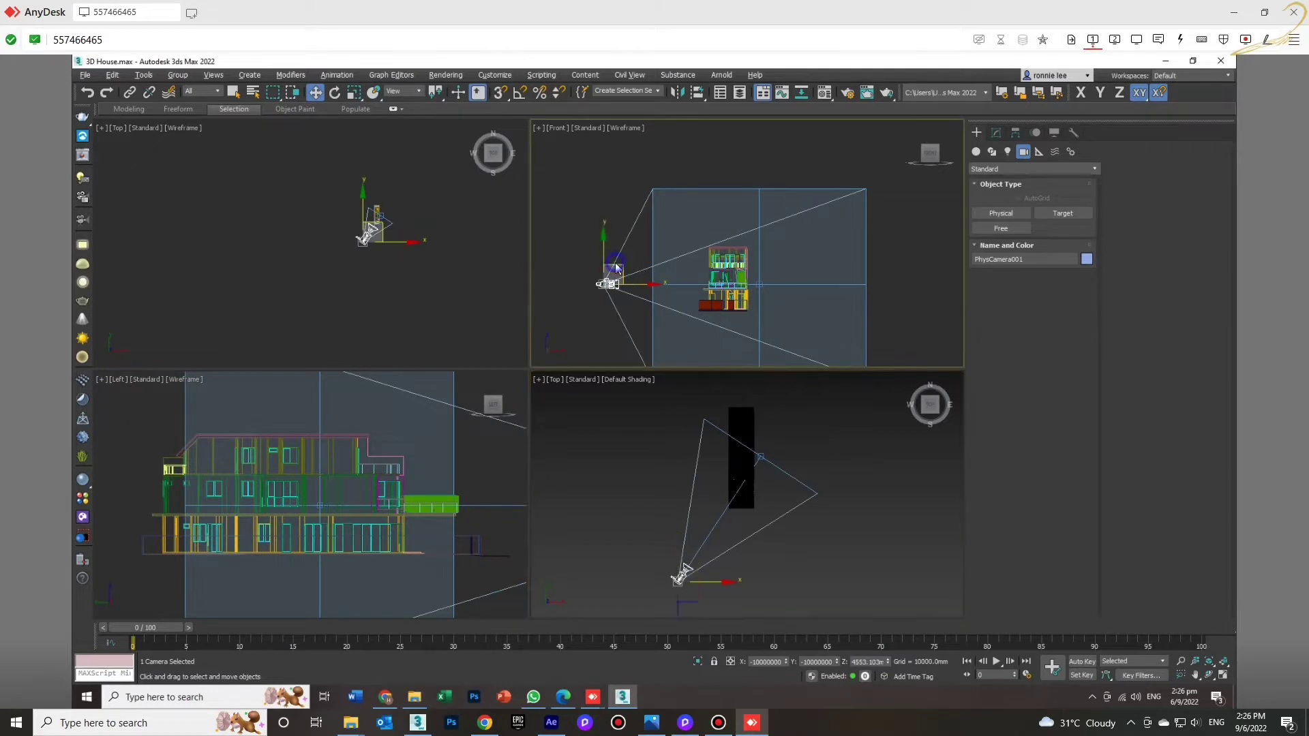
key(F6)
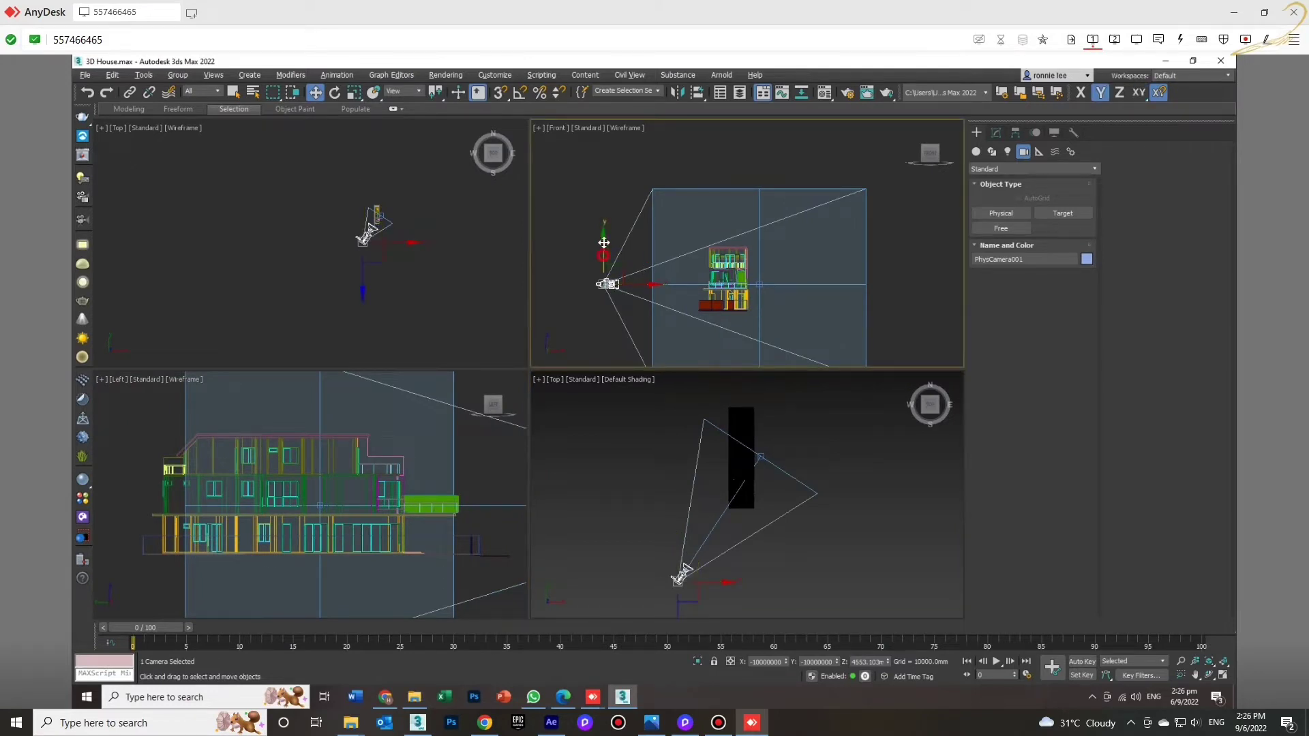
right_click(351, 482)
scroll(300, 459, down, 3)
scroll(304, 467, up, 2)
scroll(307, 472, down, 5)
key(F8)
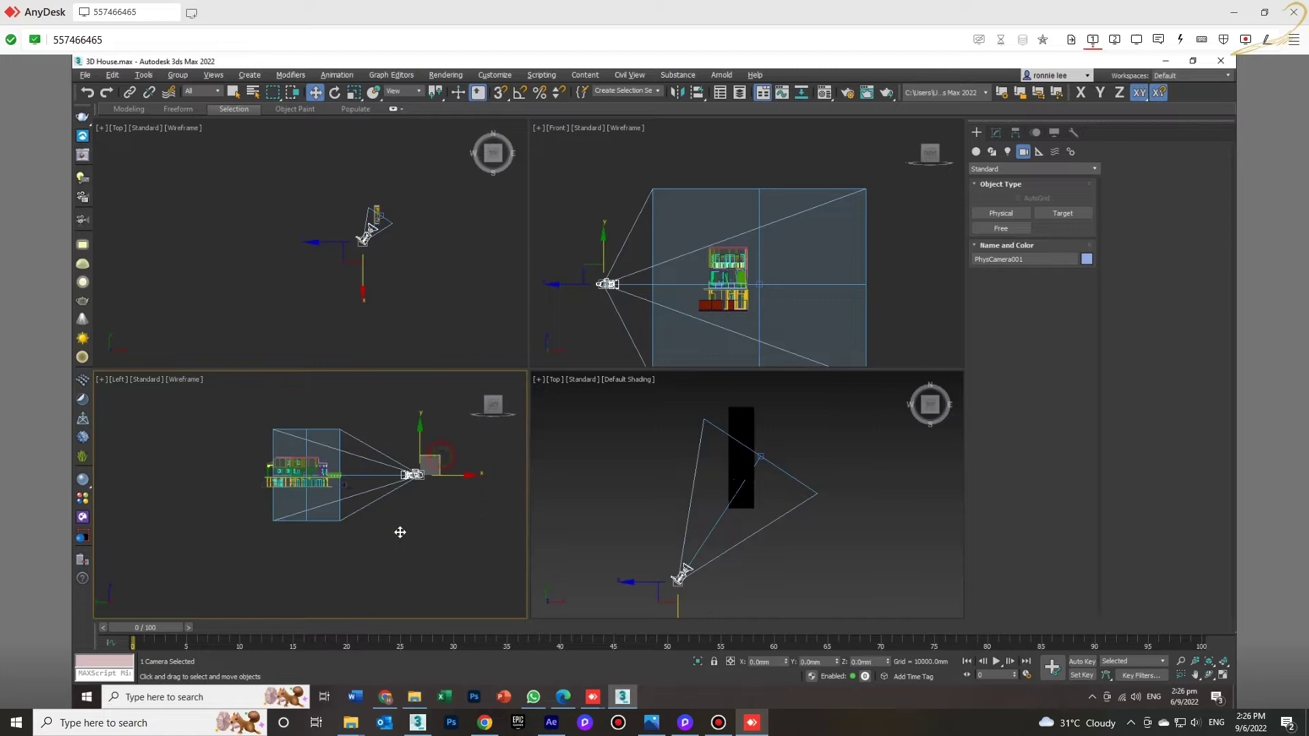
middle_drag(352, 256, 351, 299)
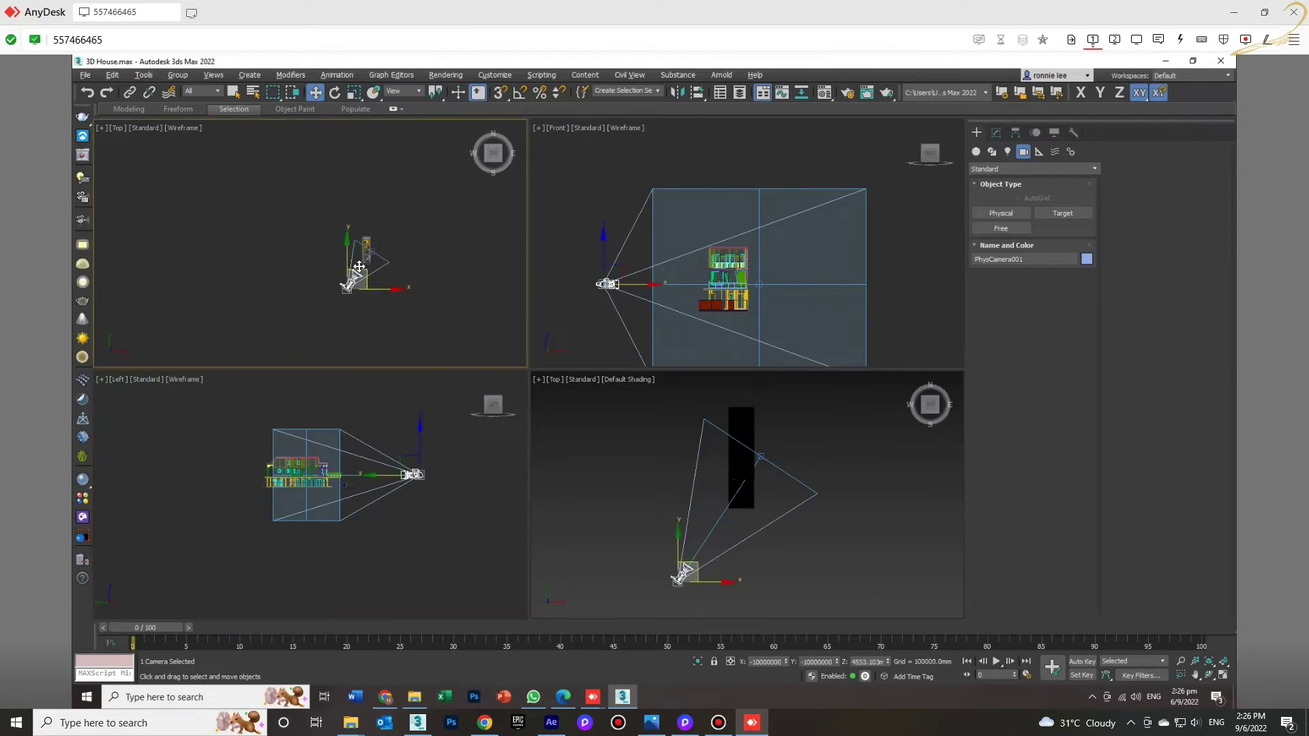
scroll(367, 282, up, 5)
mouse_move(366, 285)
mouse_down()
mouse_move(325, 233)
mouse_move(365, 296)
mouse_up()
Show the shaded viewport through the physical camera and dolly and pan it until the whole house is framed.
right_click(674, 437)
key(c)
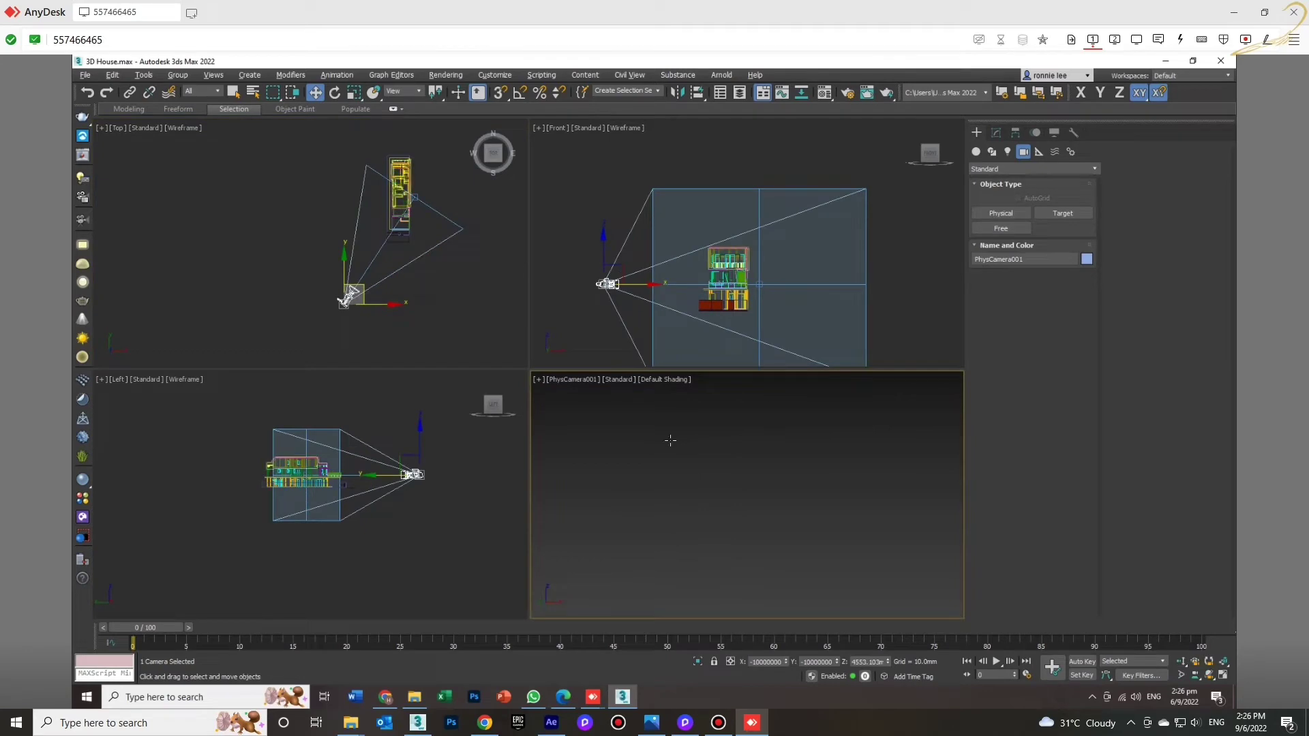
key(alt+w)
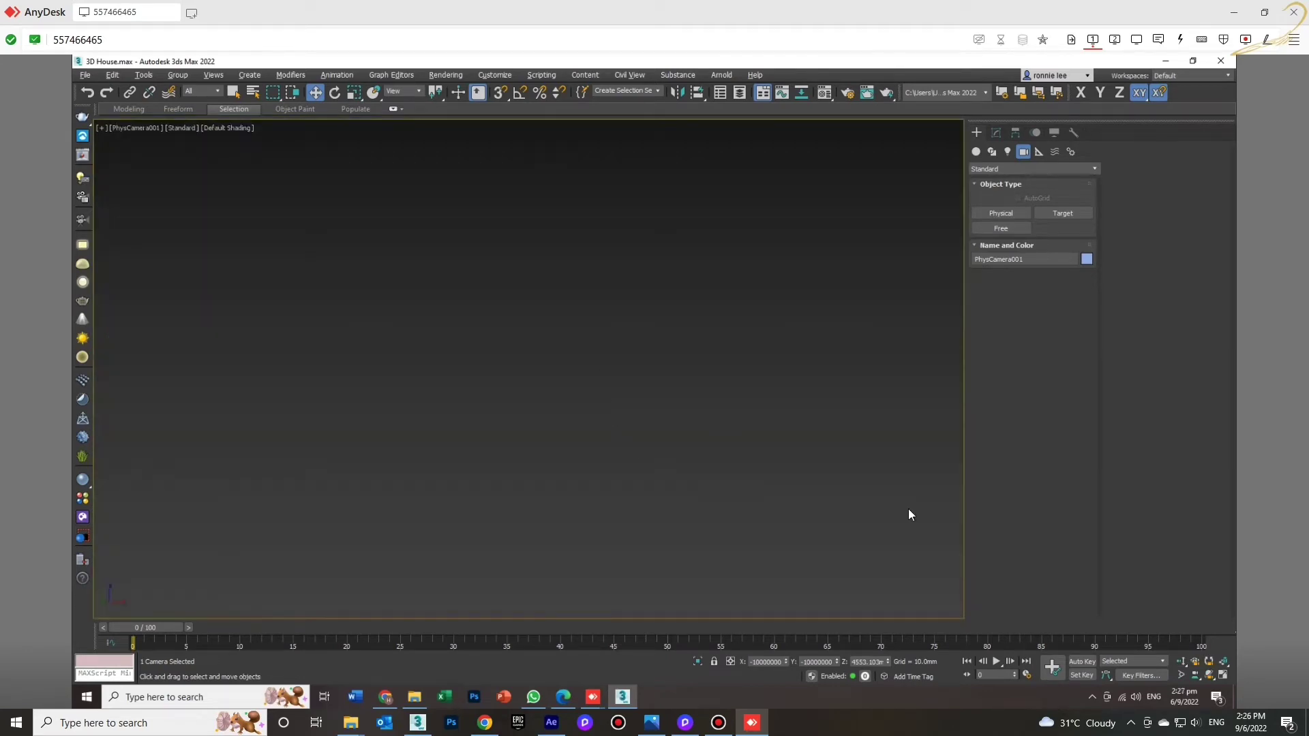
click(1179, 661)
drag(748, 467, 655, 403)
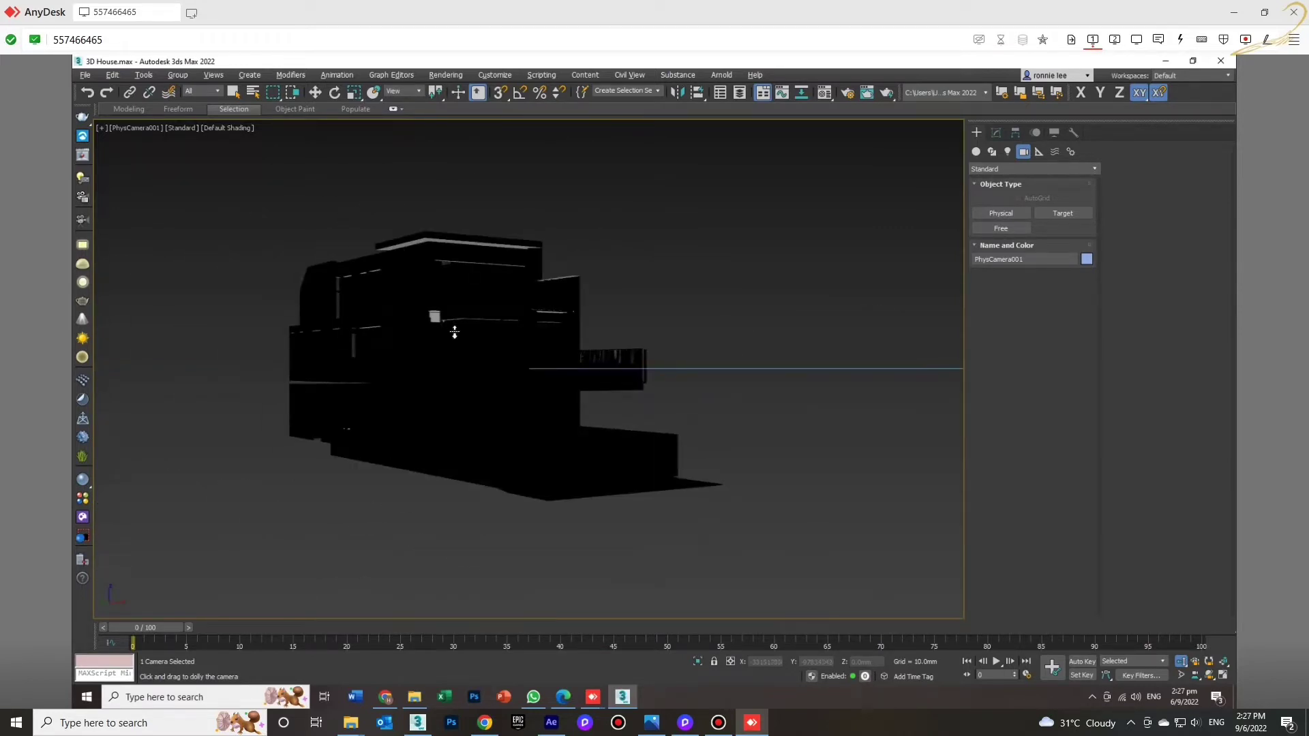
right_click(418, 320)
middle_drag(388, 299, 413, 340)
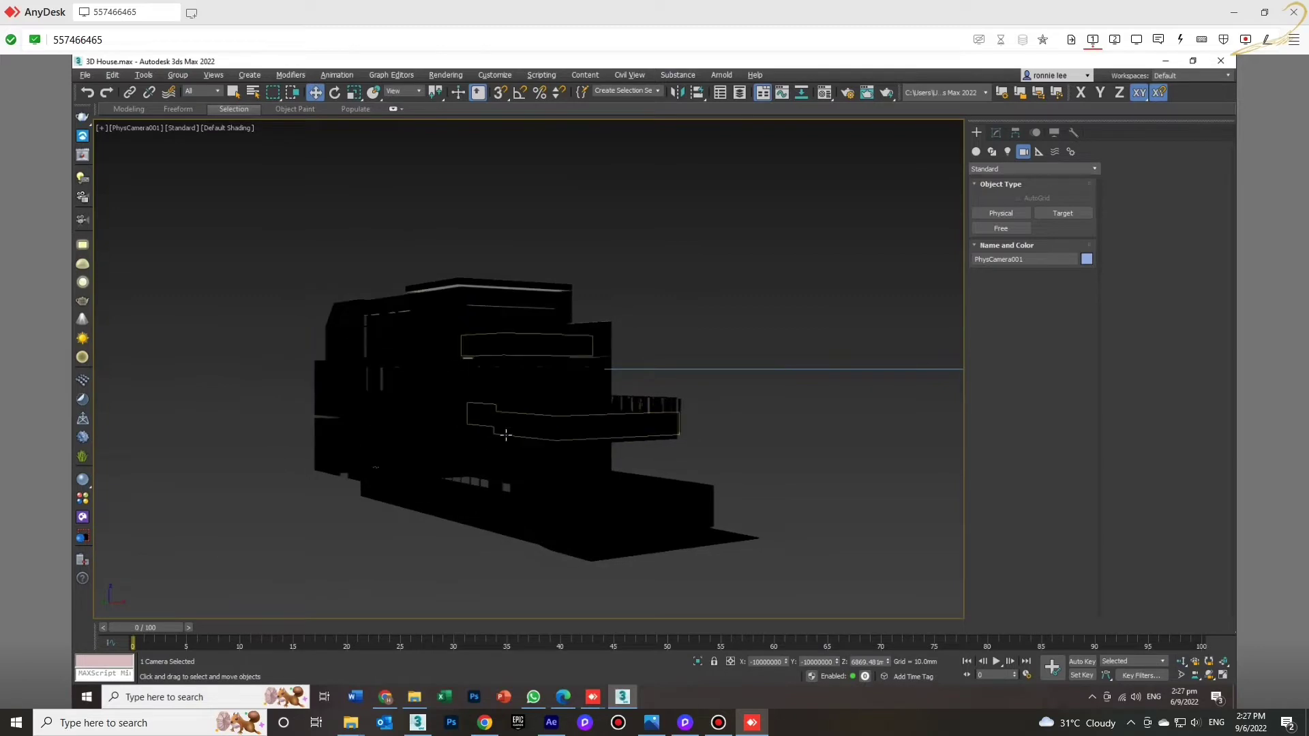
click(673, 313)
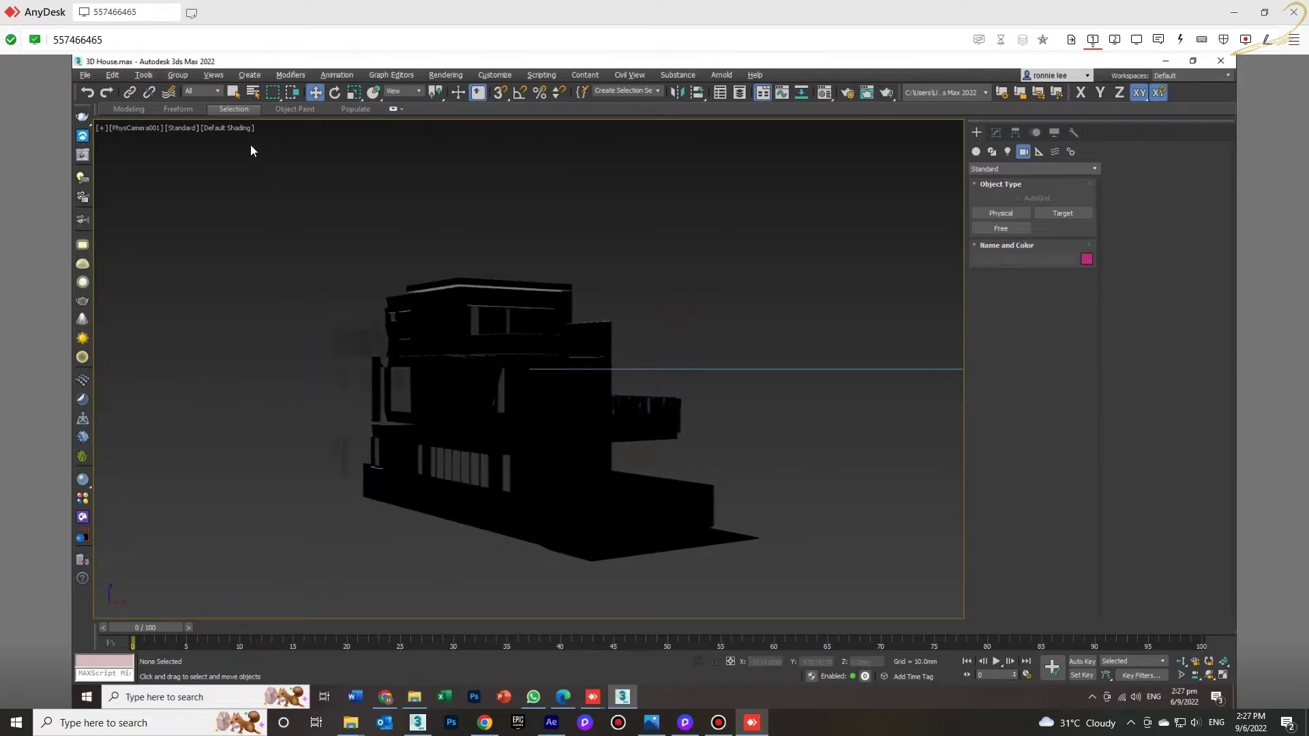
Reapply the Standard quality preset to the camera viewport and undo the last pan of the camera.
click(174, 128)
click(175, 129)
click(463, 215)
click(185, 130)
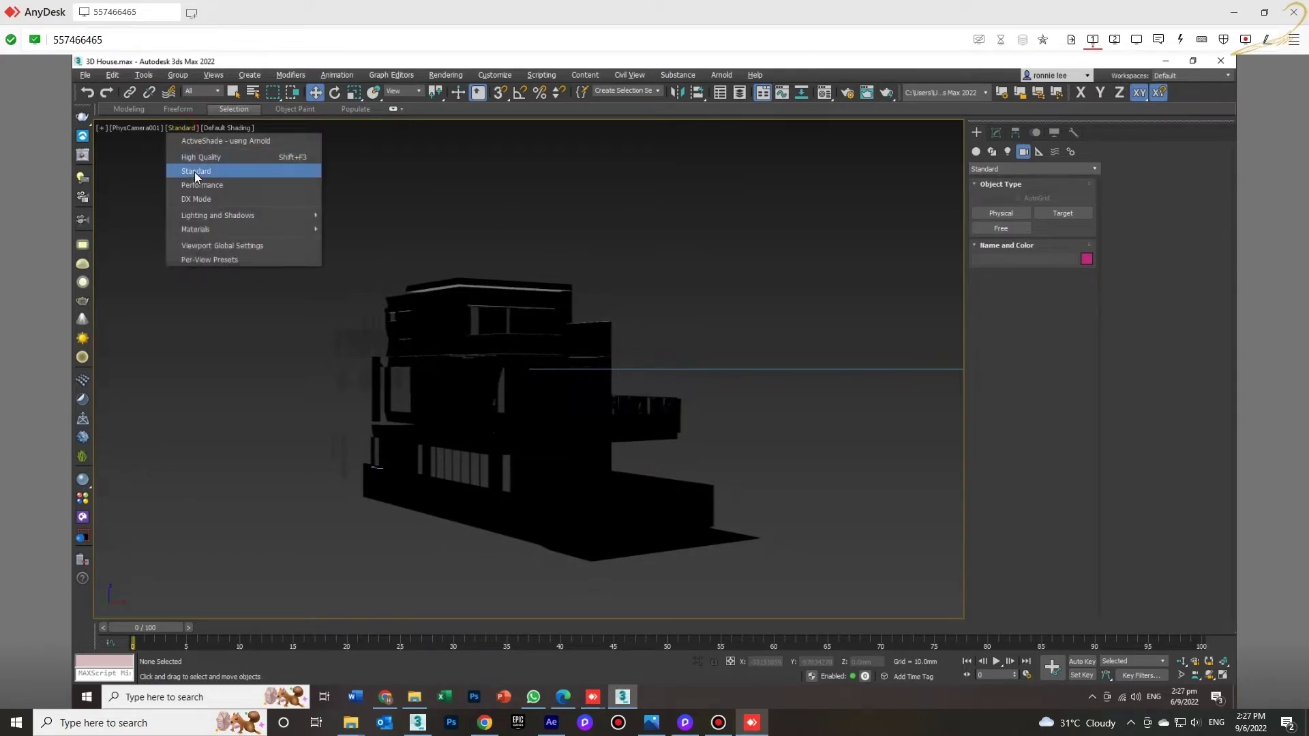
click(194, 171)
middle_drag(471, 368, 469, 328)
key(ctrl+z)
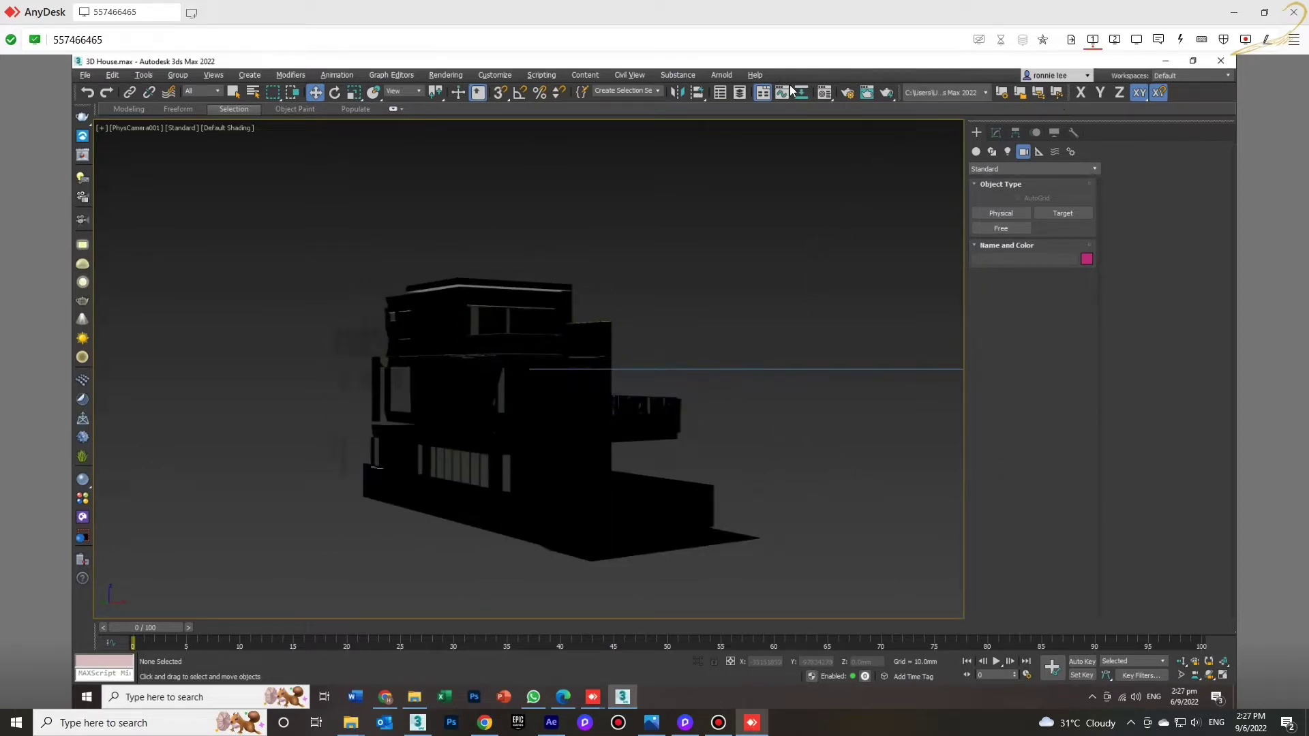
Open Render Setup to check the assigned renderer, and close it to return to the camera view.
key(F10)
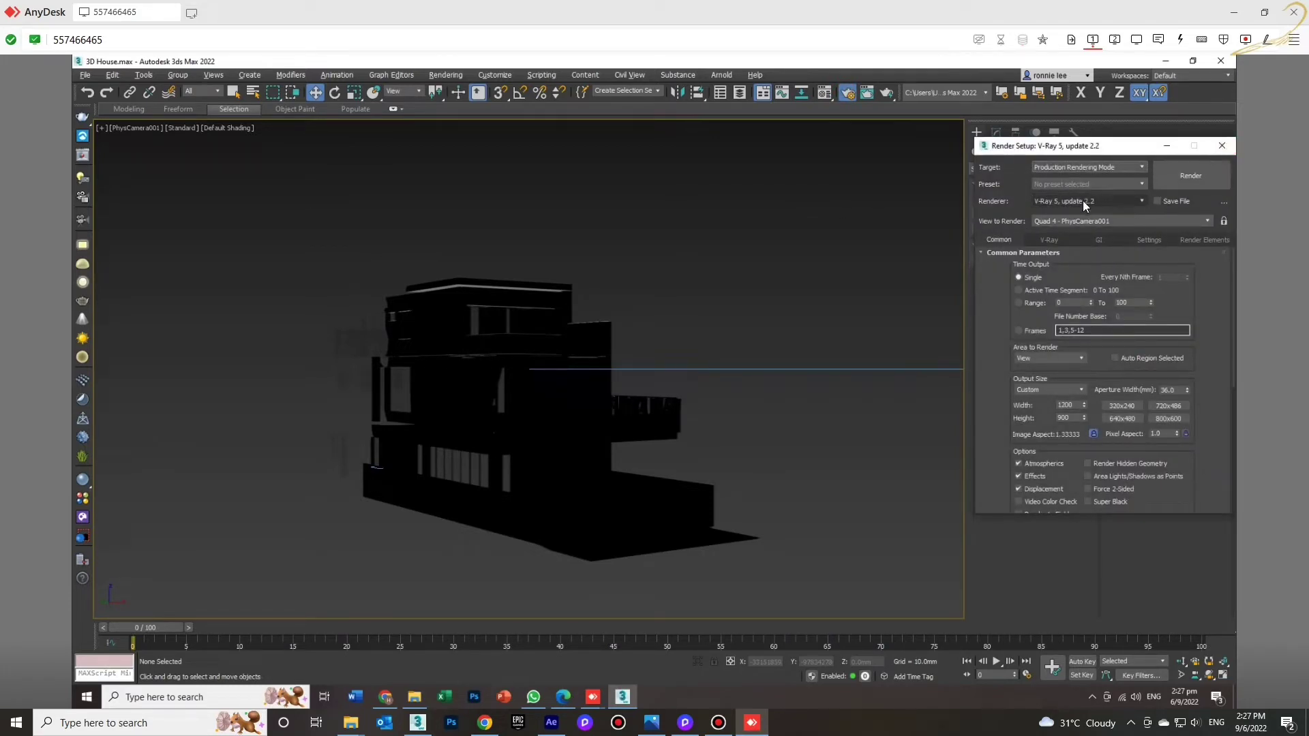
click(1220, 146)
key(alt+w)
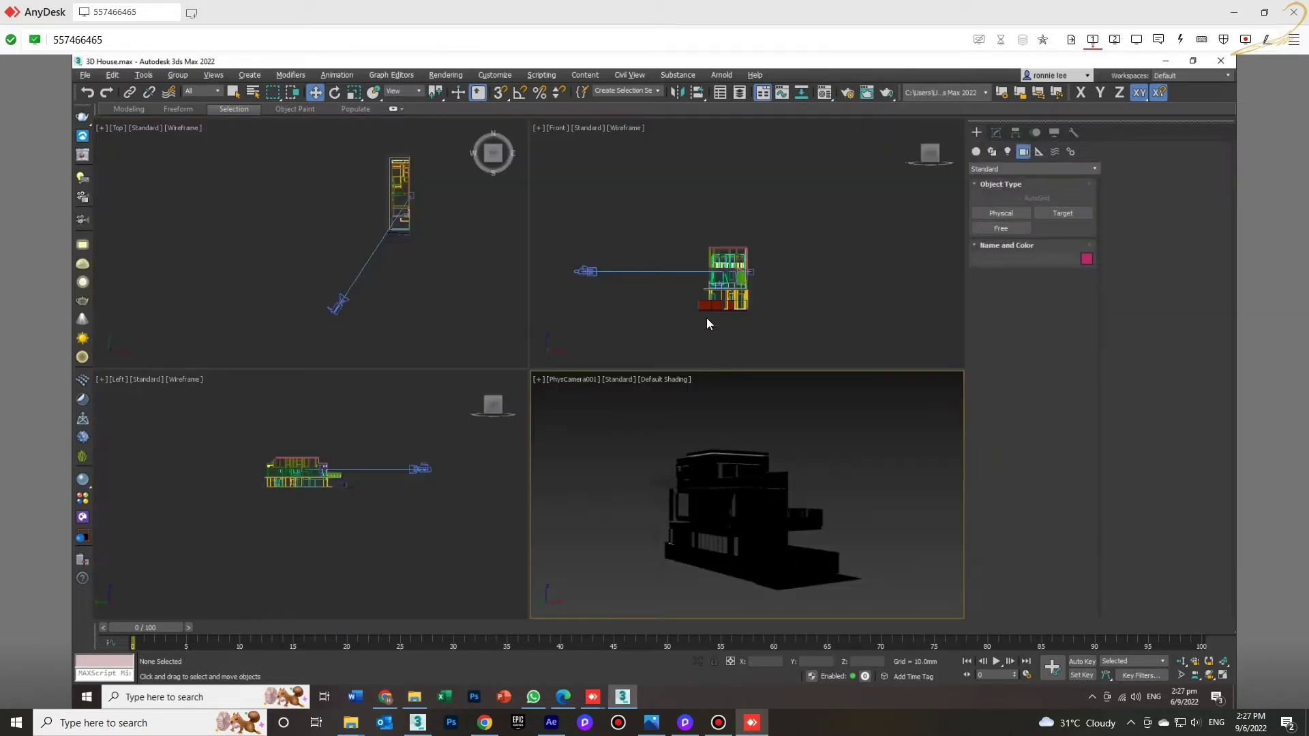
click(706, 318)
click(735, 431)
key(alt+w)
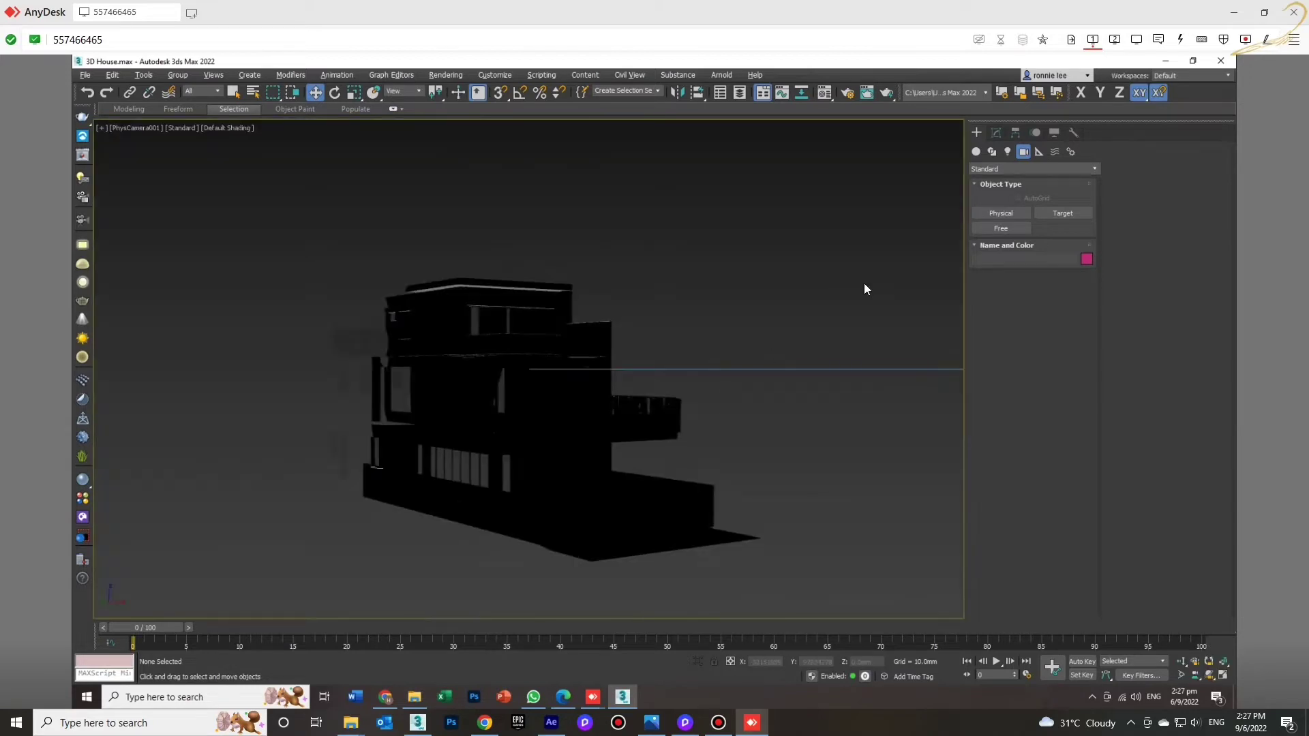
Dolly the physical camera closer to the house.
click(1180, 662)
drag(543, 463, 543, 447)
key(alt+w)
key(alt+w)
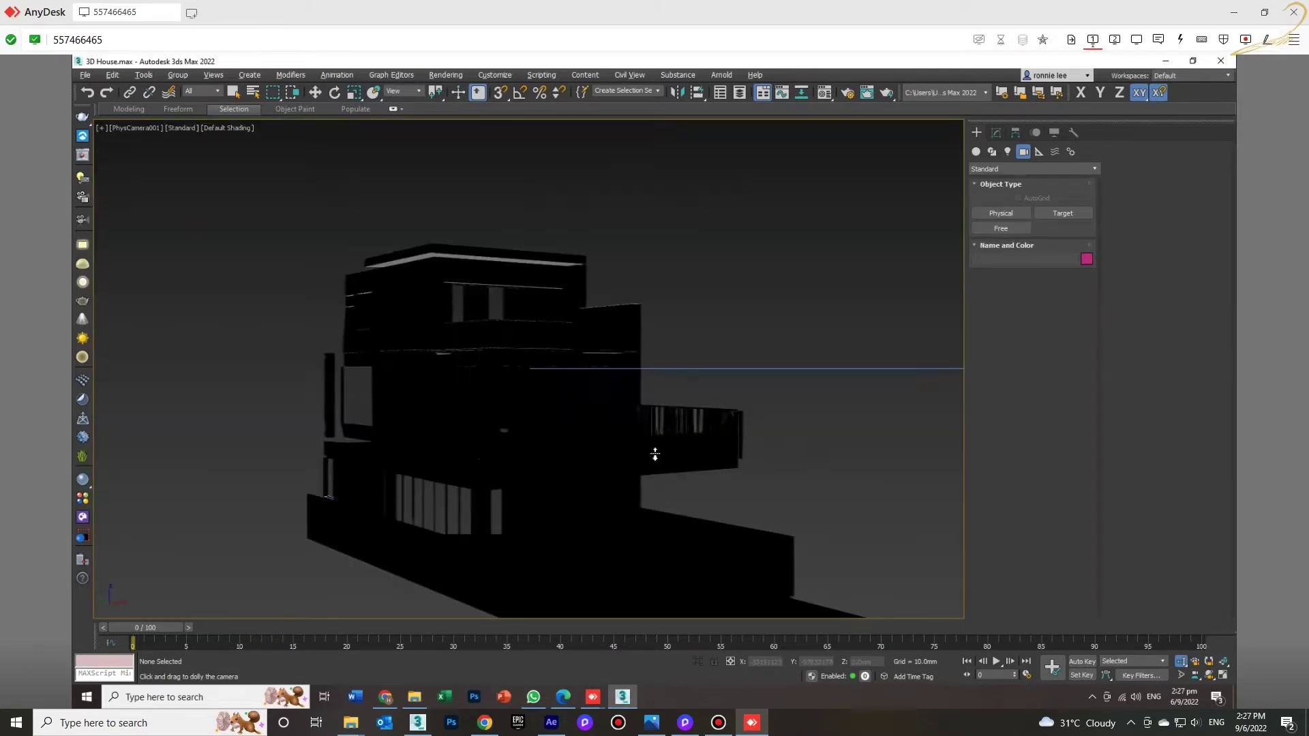
Switch the viewport to Perspective and examine the house together with the camera and its target.
key(p)
mouse_move(655, 454)
mouse_down()
mouse_move(638, 442)
mouse_move(655, 436)
mouse_up()
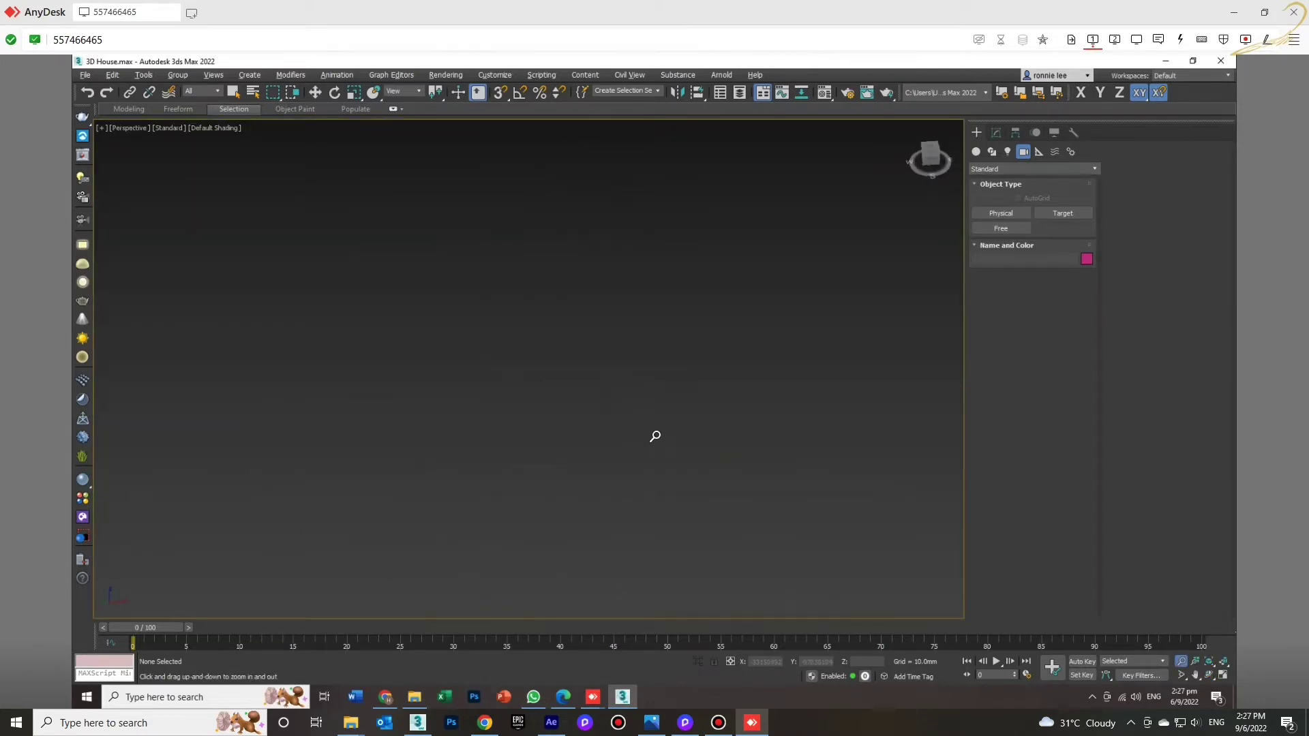
key(shift+z)
right_click(605, 358)
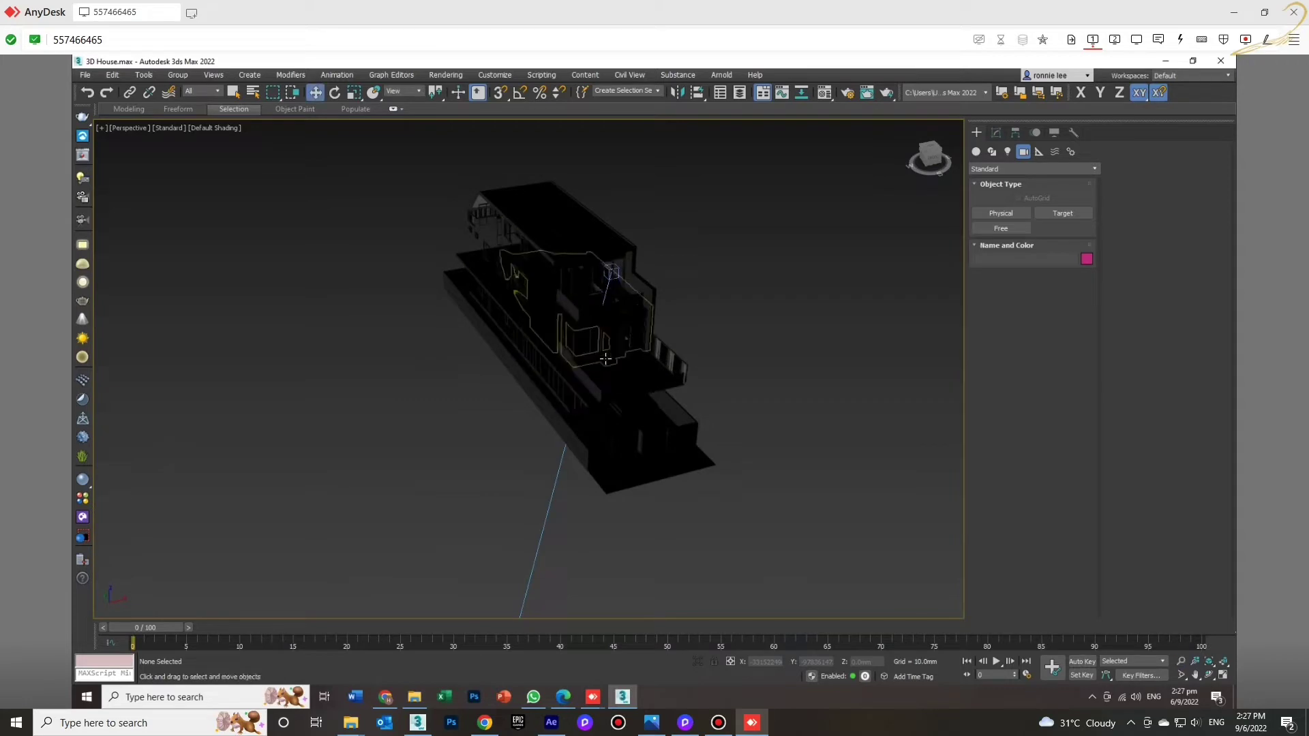
middle_drag(606, 359, 614, 399)
scroll(614, 394, down, 5)
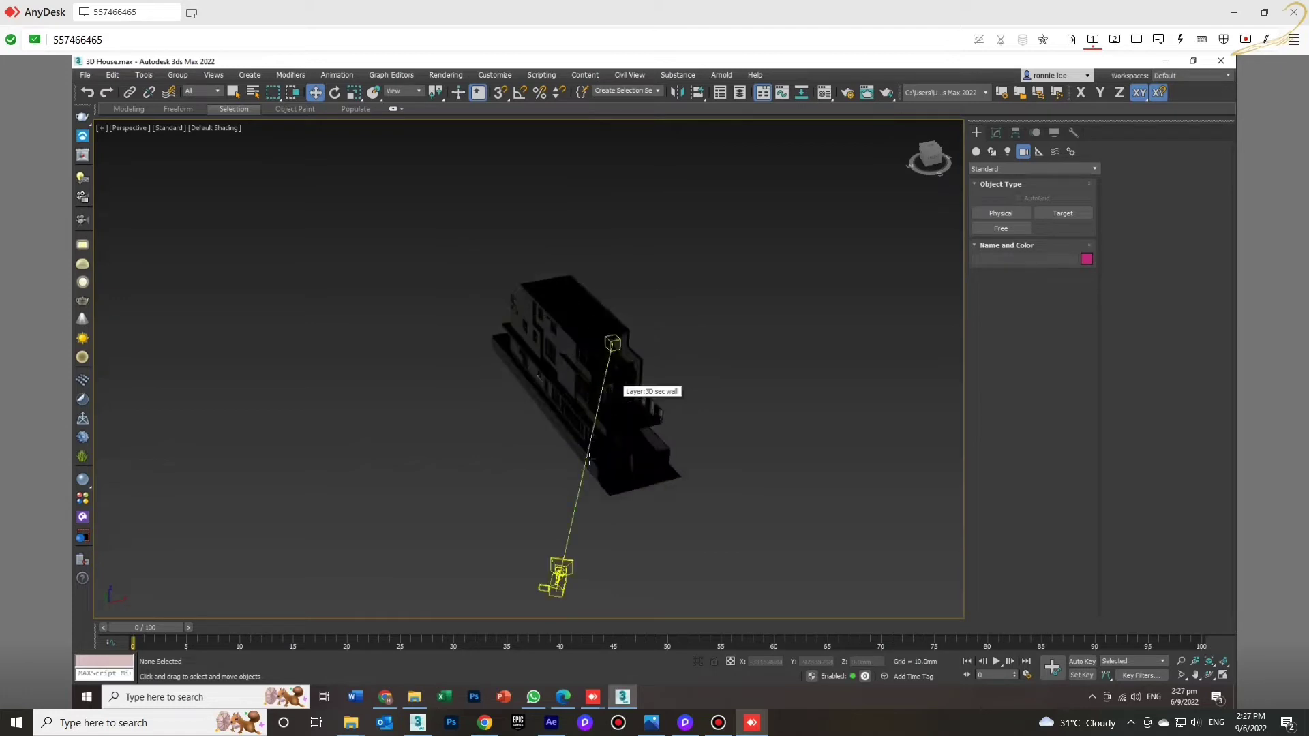
scroll(573, 364, up, 3)
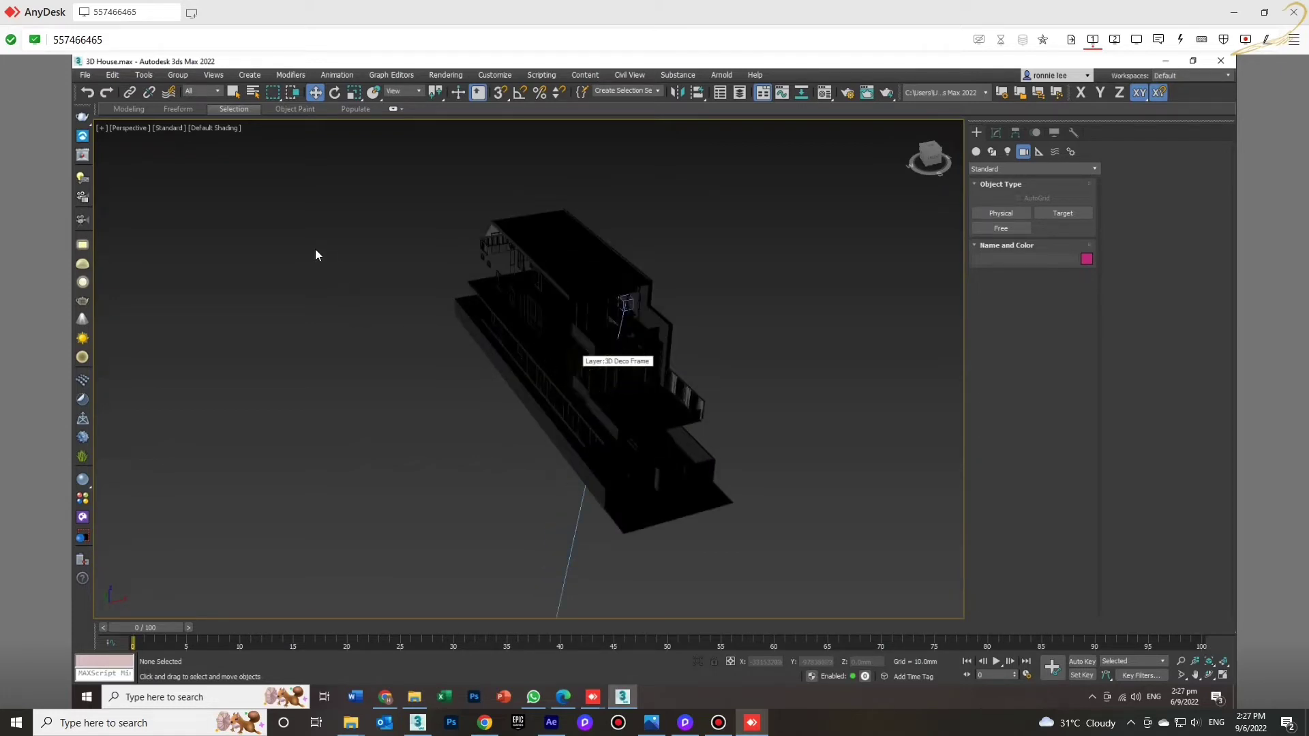
alt+middle_drag(493, 362, 496, 362)
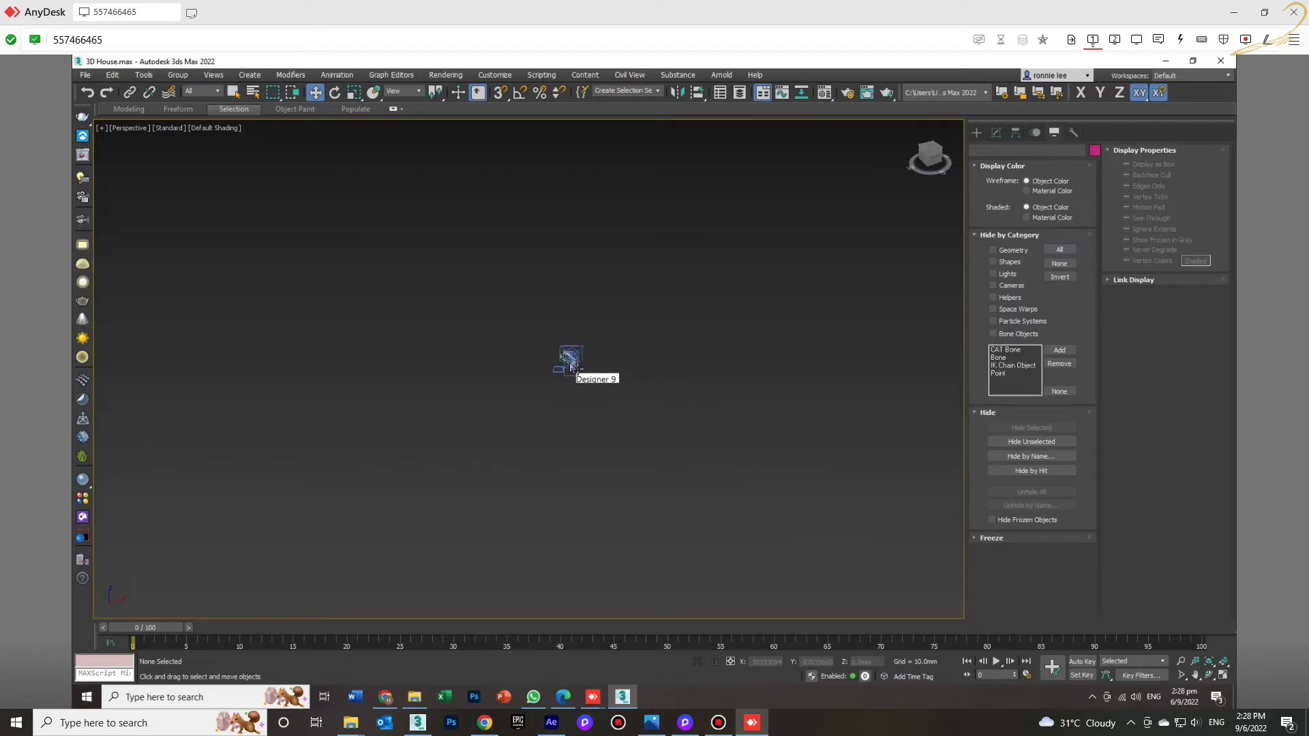
middle_drag(570, 368, 646, 305)
Return the shaded viewport to the physical camera's view, reframe the house and dolly the camera closer.
key(alt+w)
right_click(725, 469)
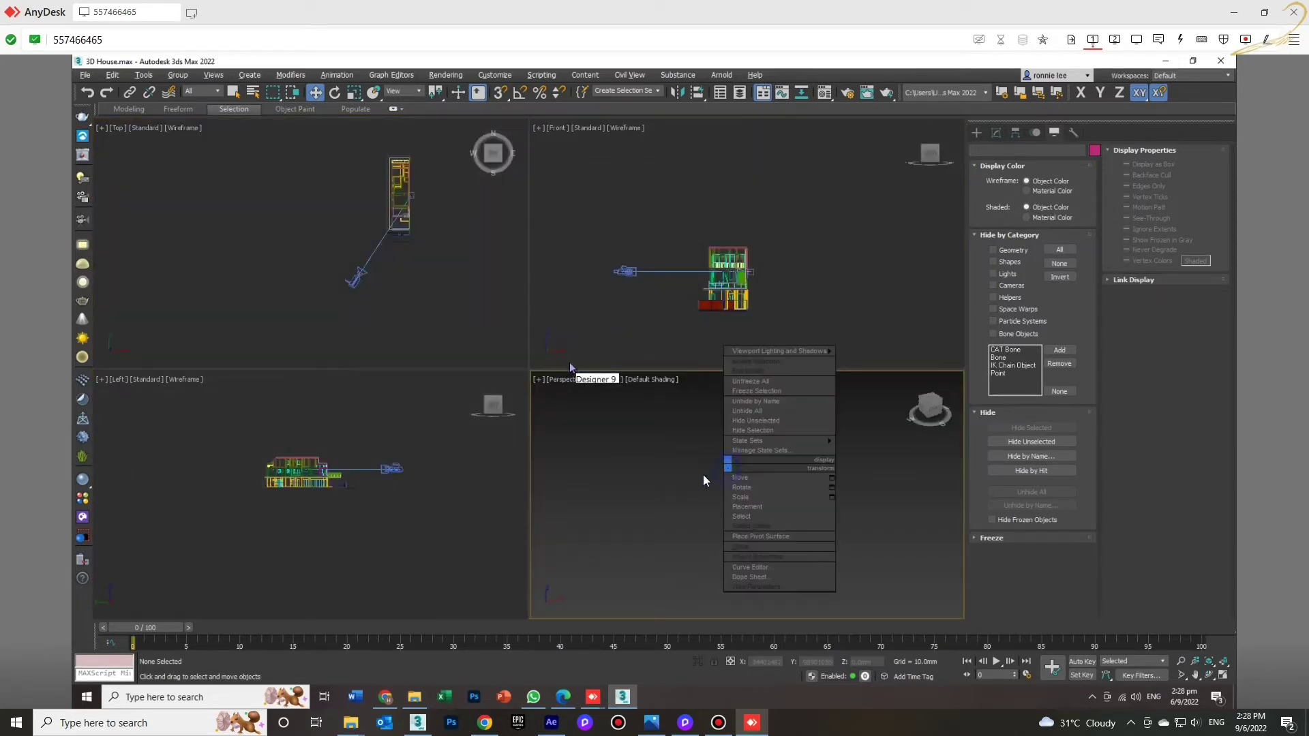
click(647, 461)
key(c)
key(alt+w)
middle_drag(587, 446, 600, 415)
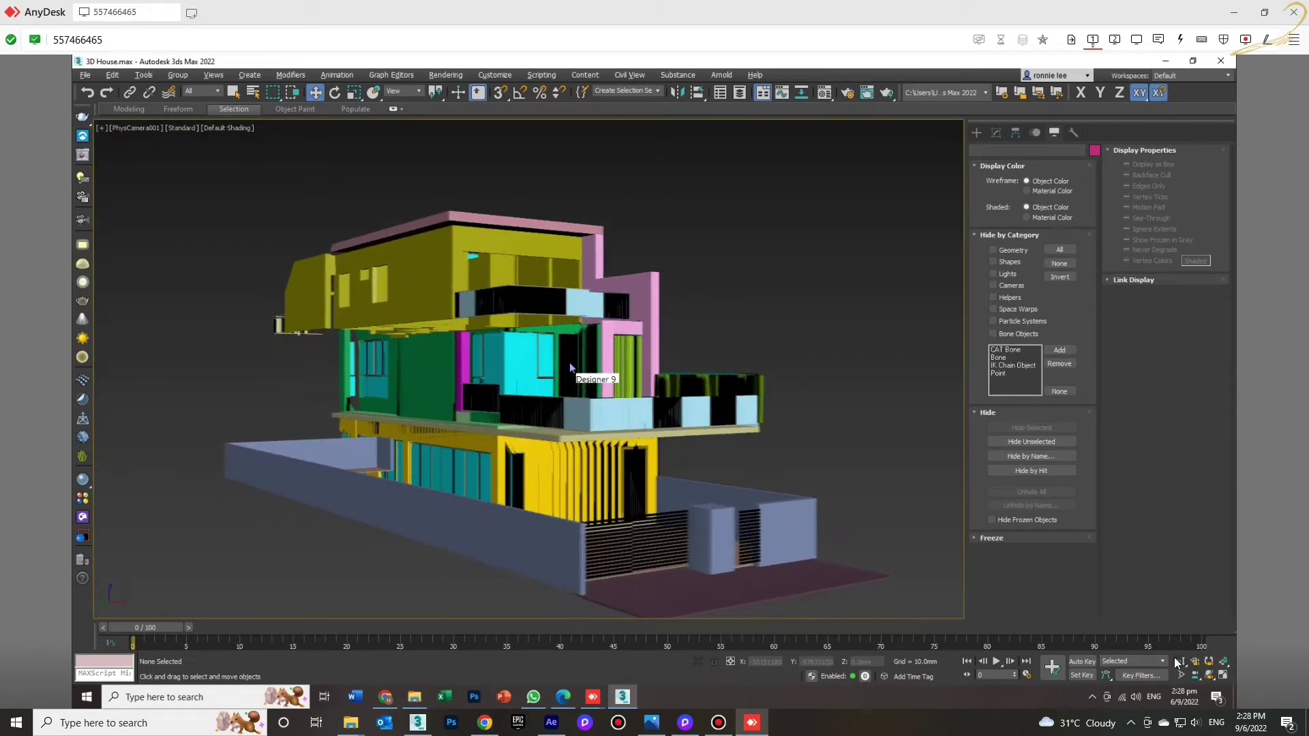
click(1181, 661)
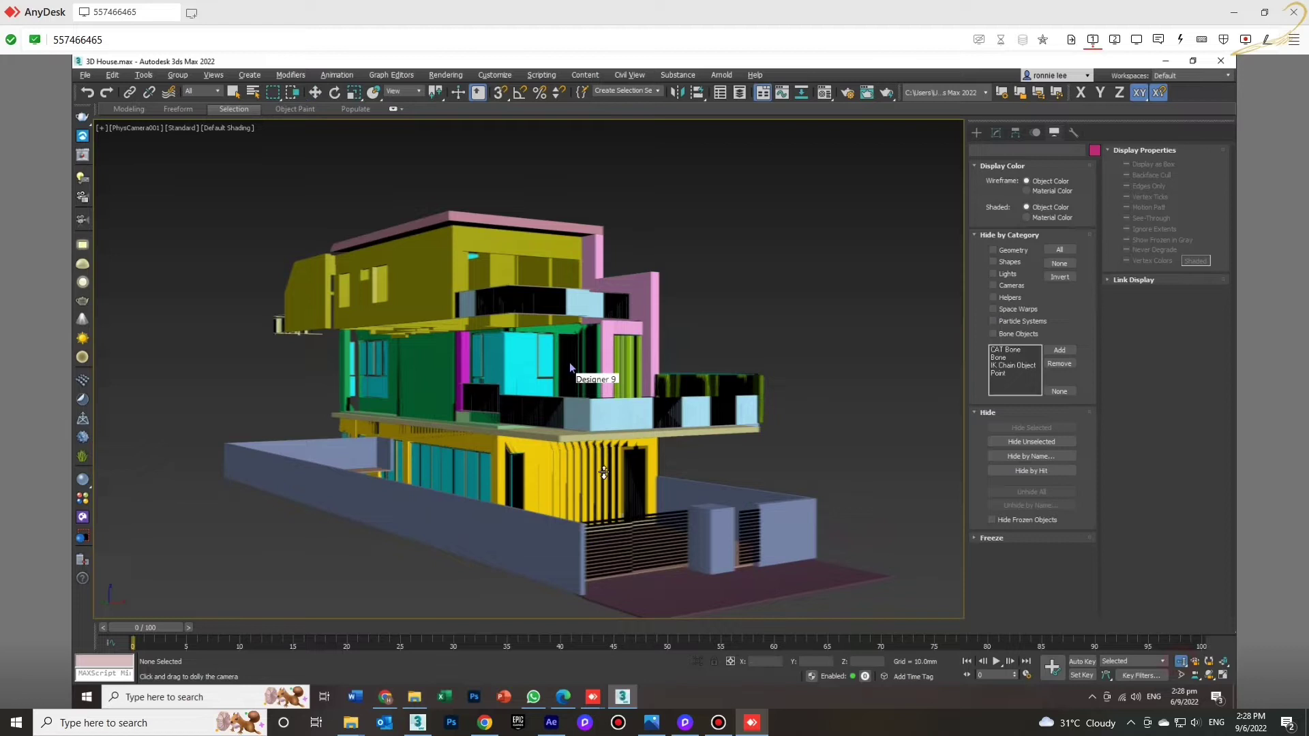
drag(602, 478, 601, 455)
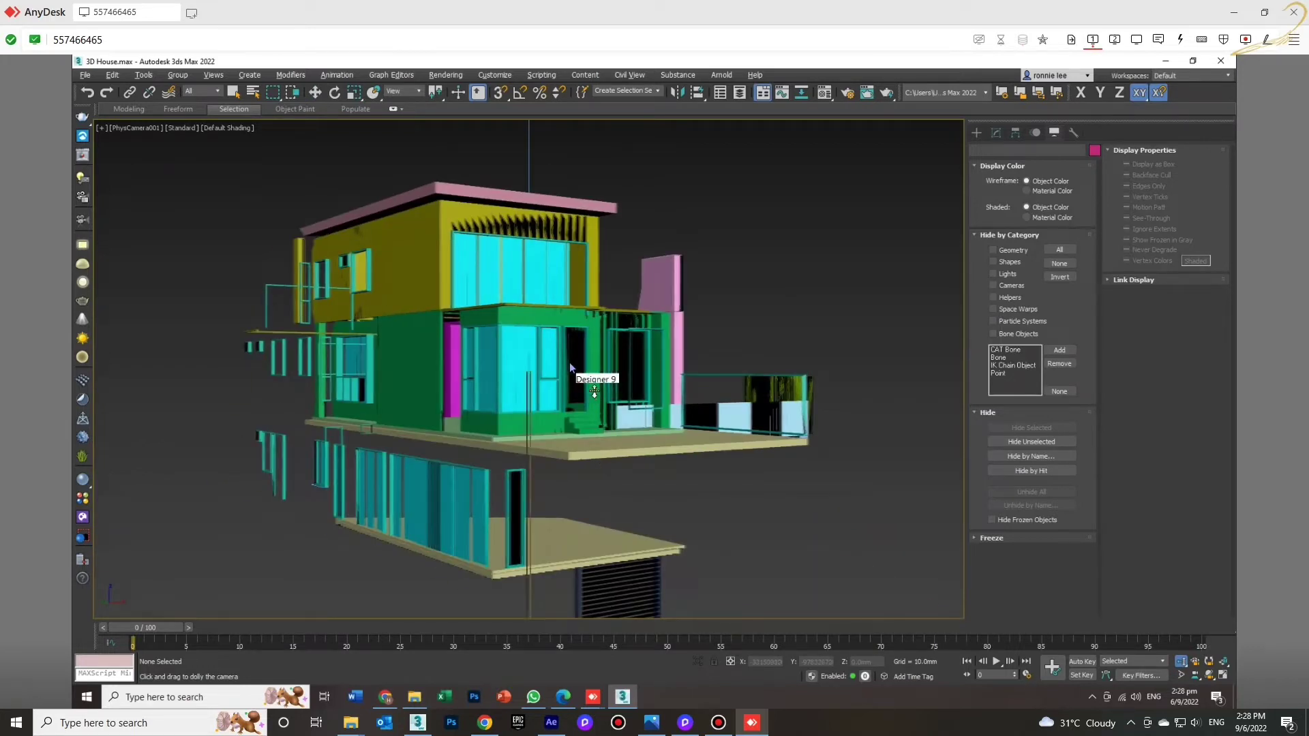
Create a small box in the empty area beside the house in the top view.
key(alt+w)
right_click(619, 333)
key(alt+w)
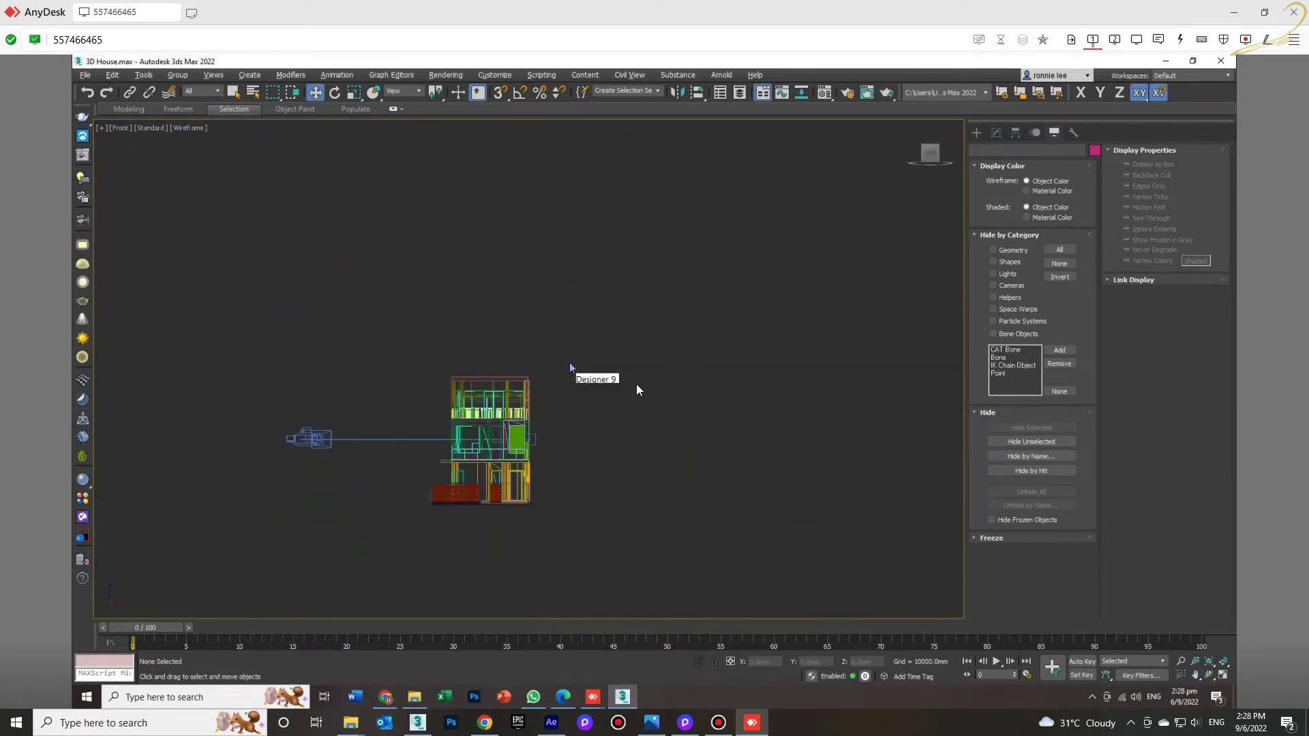
scroll(632, 388, down, 2)
key(t)
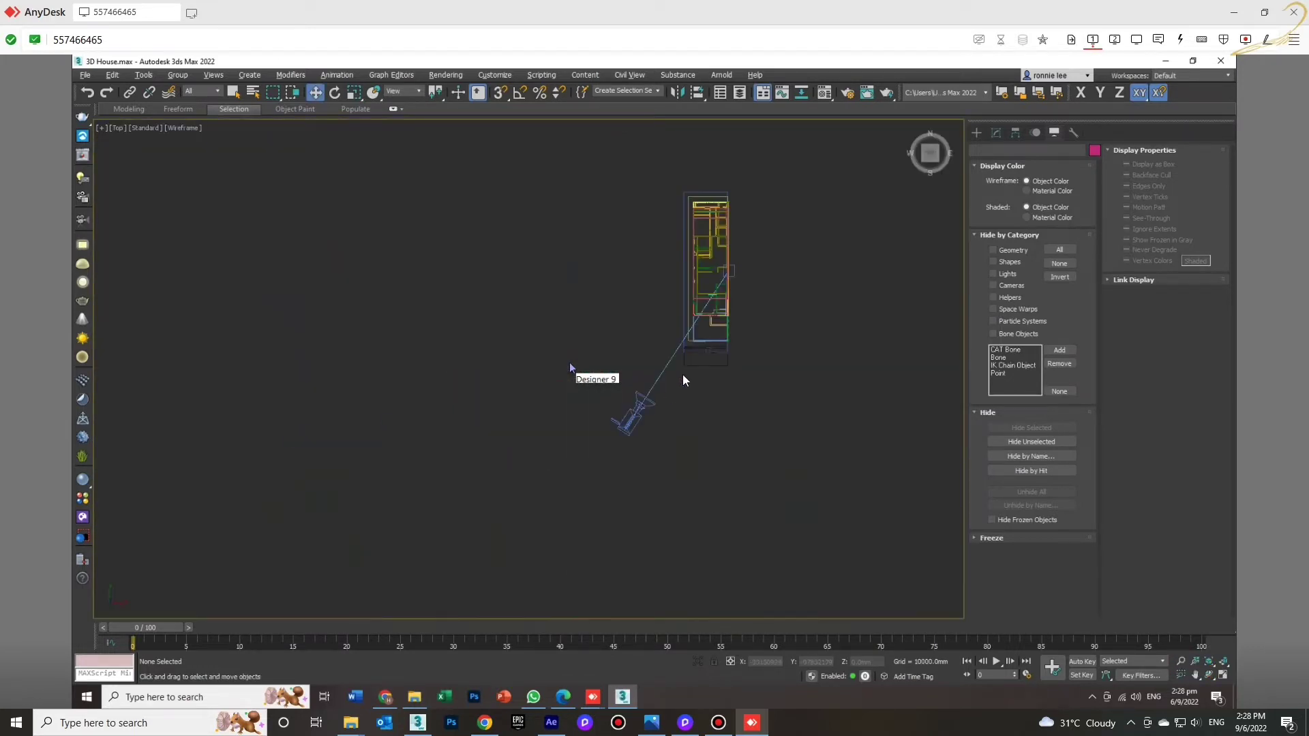
right_click(649, 358)
click(609, 351)
right_click(609, 351)
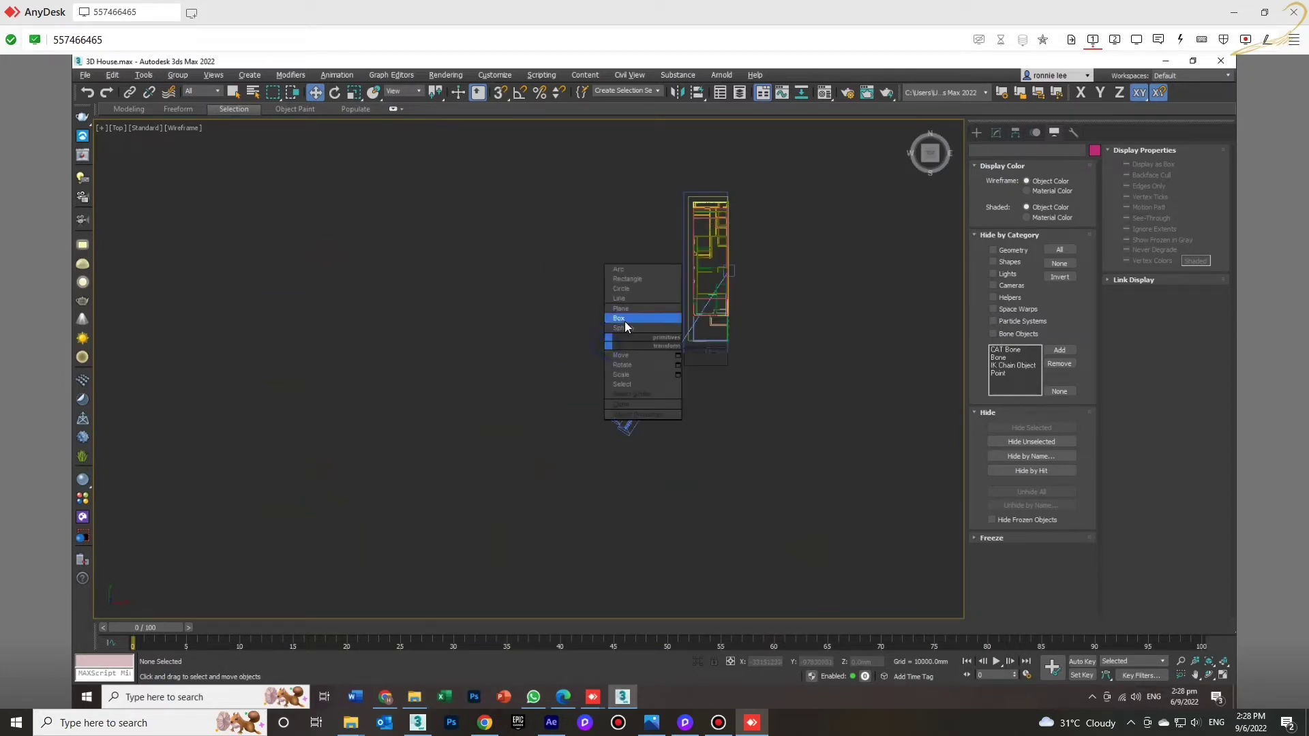
click(622, 318)
mouse_move(611, 299)
mouse_down()
mouse_move(625, 324)
mouse_move(623, 310)
mouse_up()
right_click(650, 268)
key(w)
scroll(641, 287, up, 4)
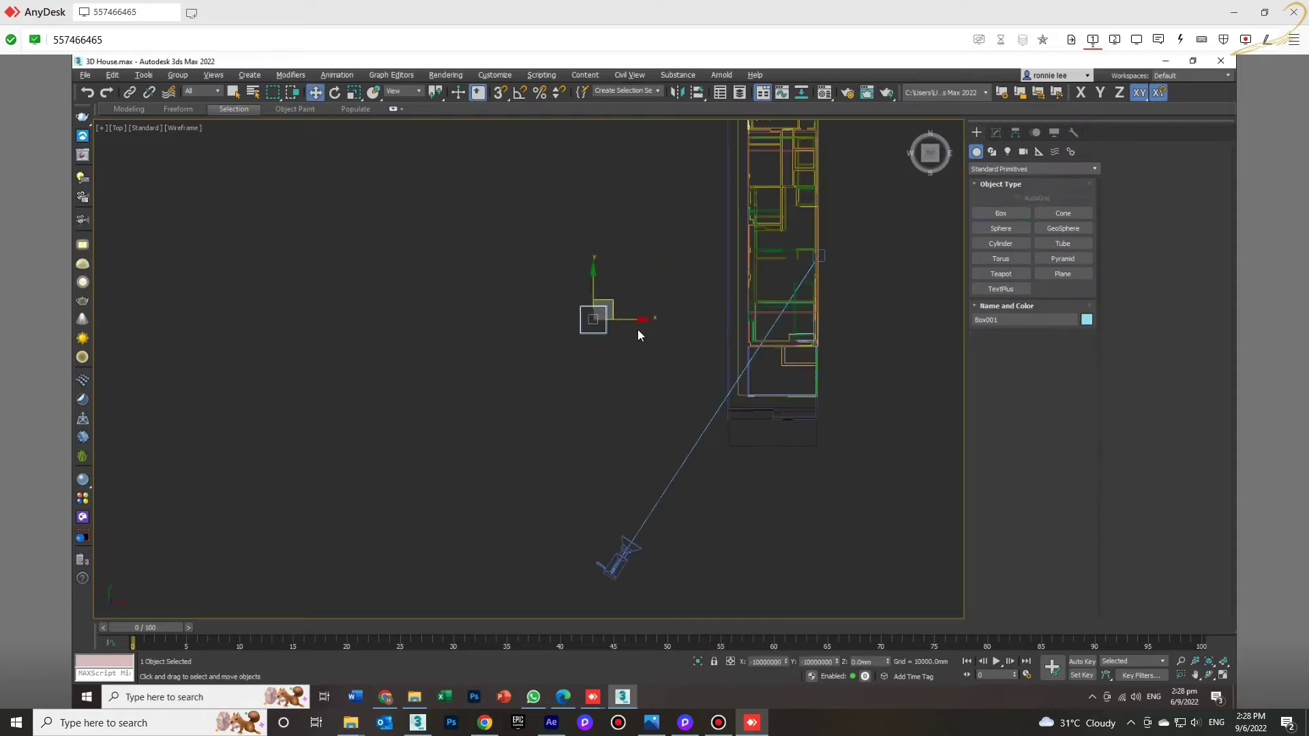
Move the box to the world origin by setting its X and Y positions to 0 mm.
double_click(764, 662)
text(-10000000)
click(831, 664)
key(Return)
right_click(785, 660)
Delete the physical camera in front of the house.
scroll(726, 489, down, 6)
middle_drag(728, 479, 566, 281)
scroll(566, 281, up, 5)
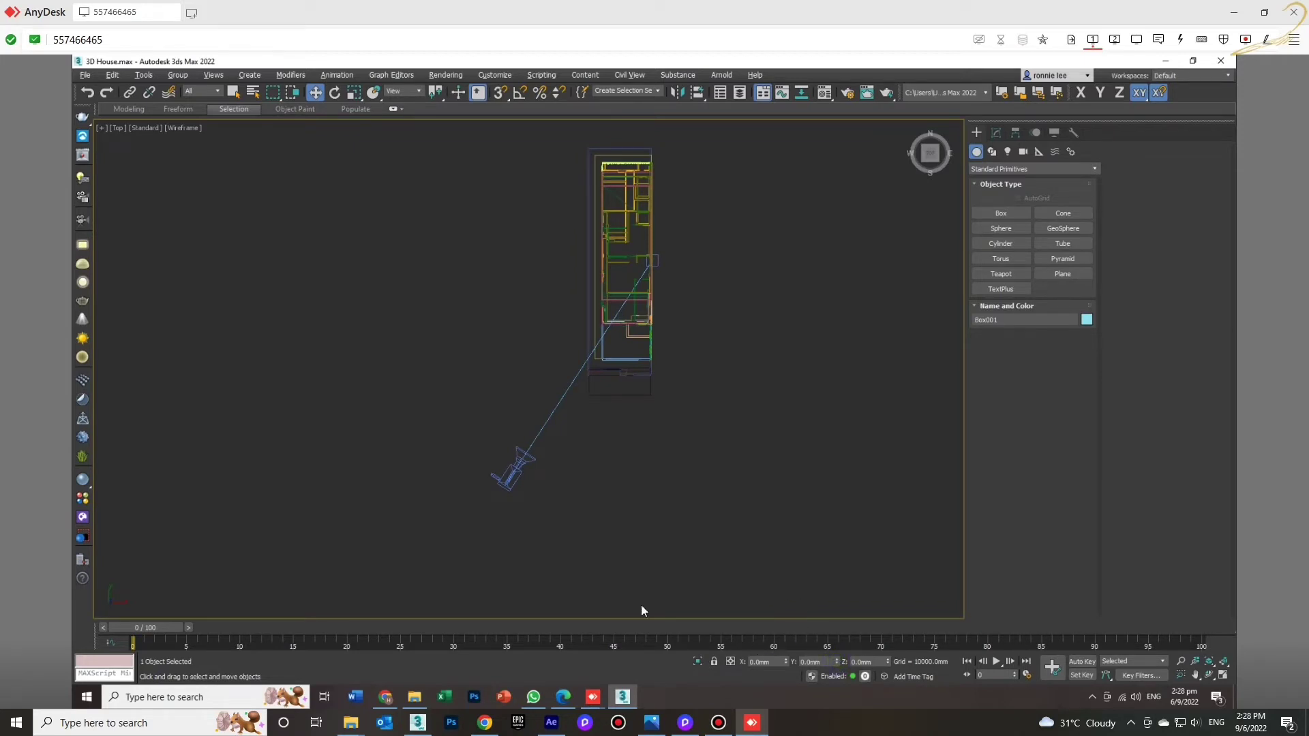
click(525, 464)
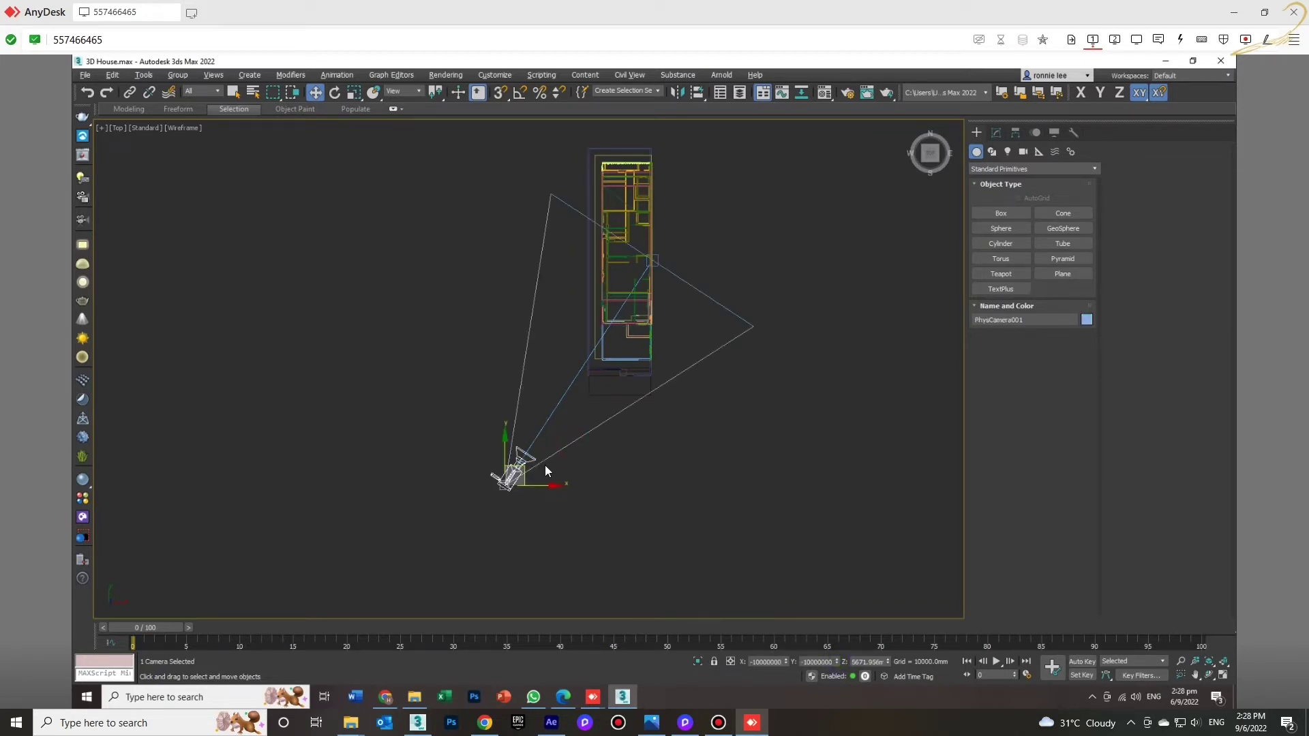
key(Delete)
Select all of the house's objects in the top view and group them under the default group name.
drag(694, 158, 694, 150)
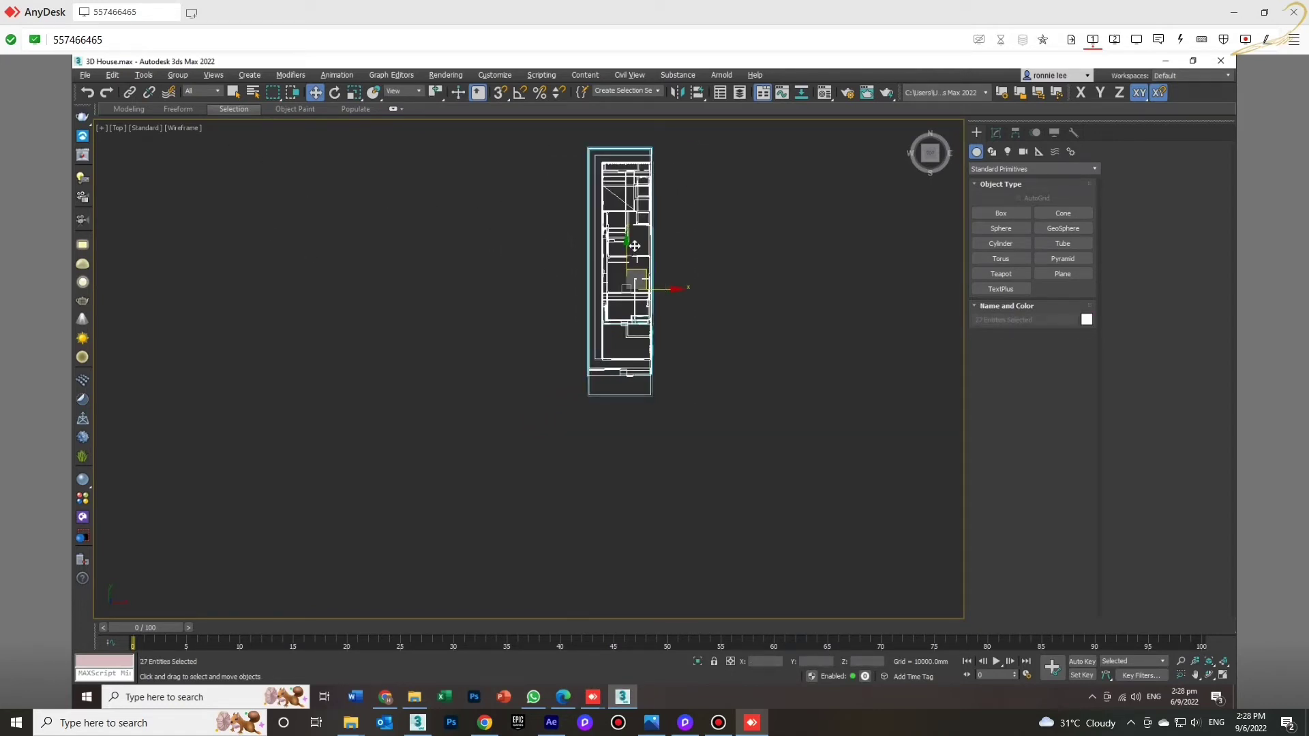
click(178, 75)
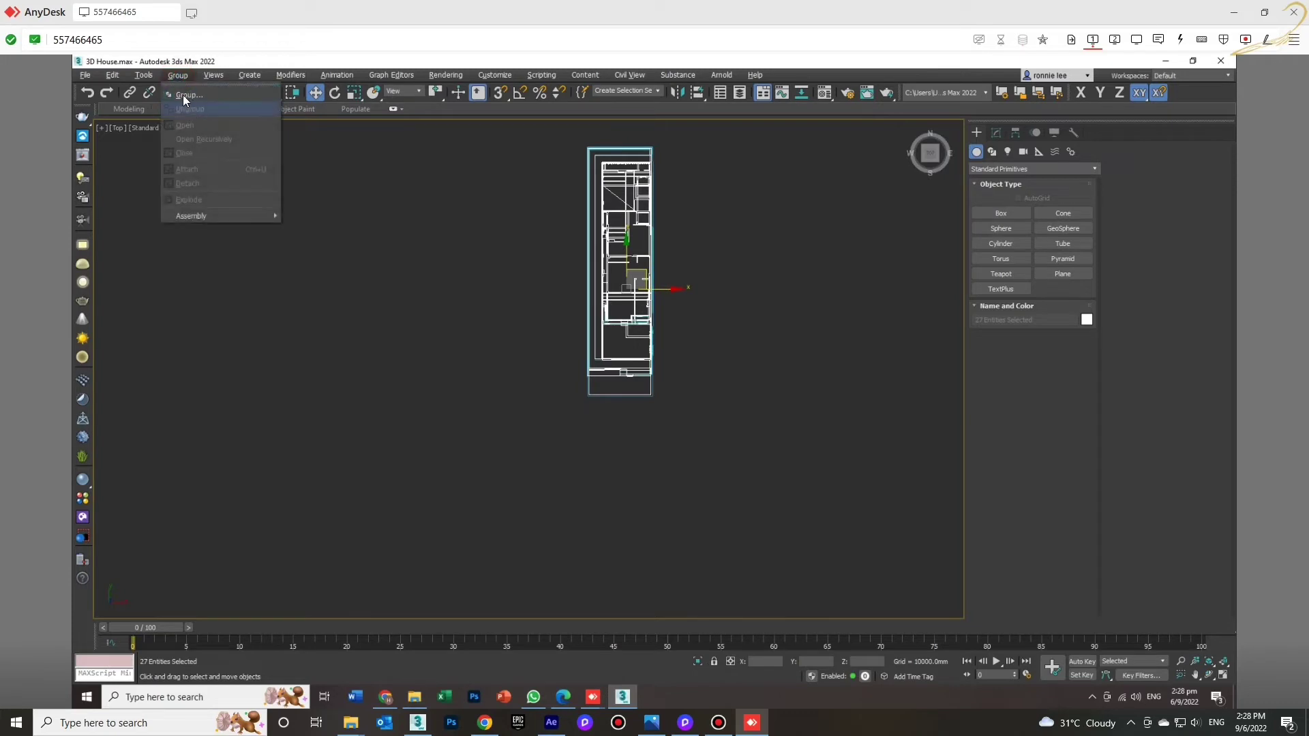
click(183, 96)
click(656, 397)
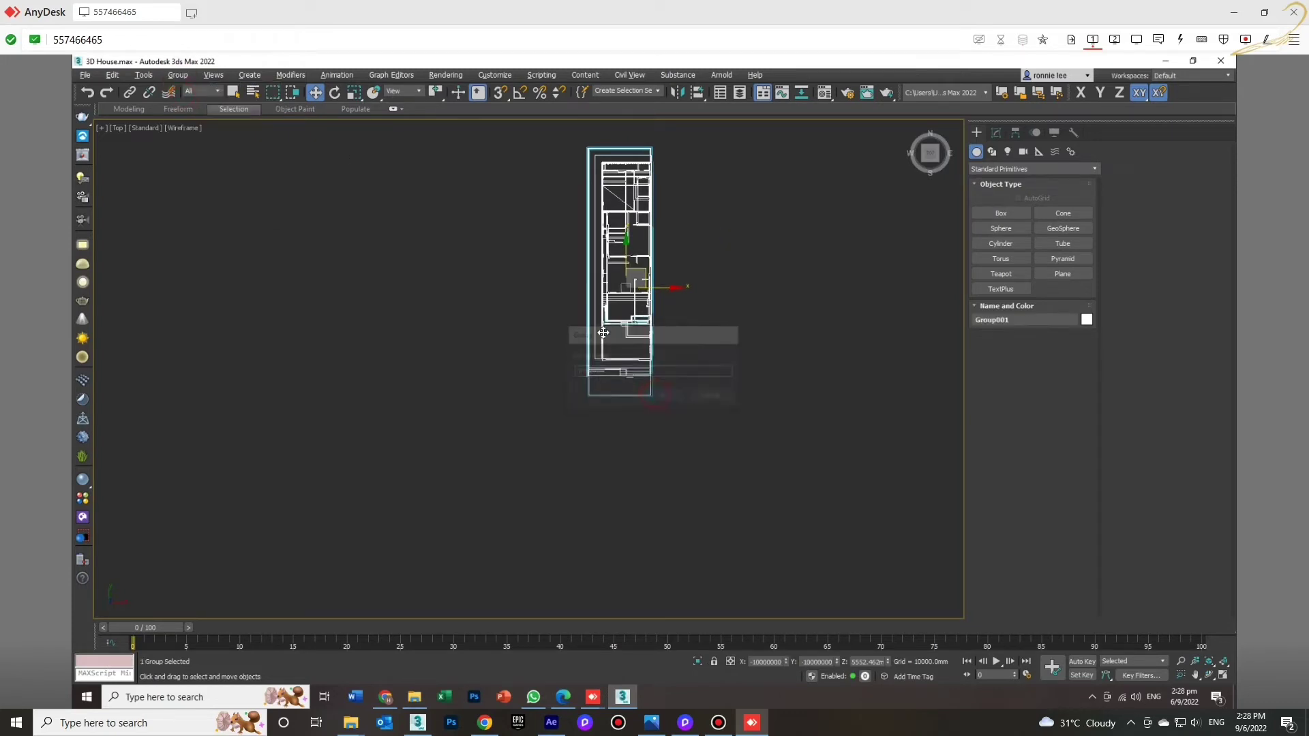
Move the house group to the world origin by setting its X and Y positions to 0 mm, and frame it.
drag(650, 278, 649, 290)
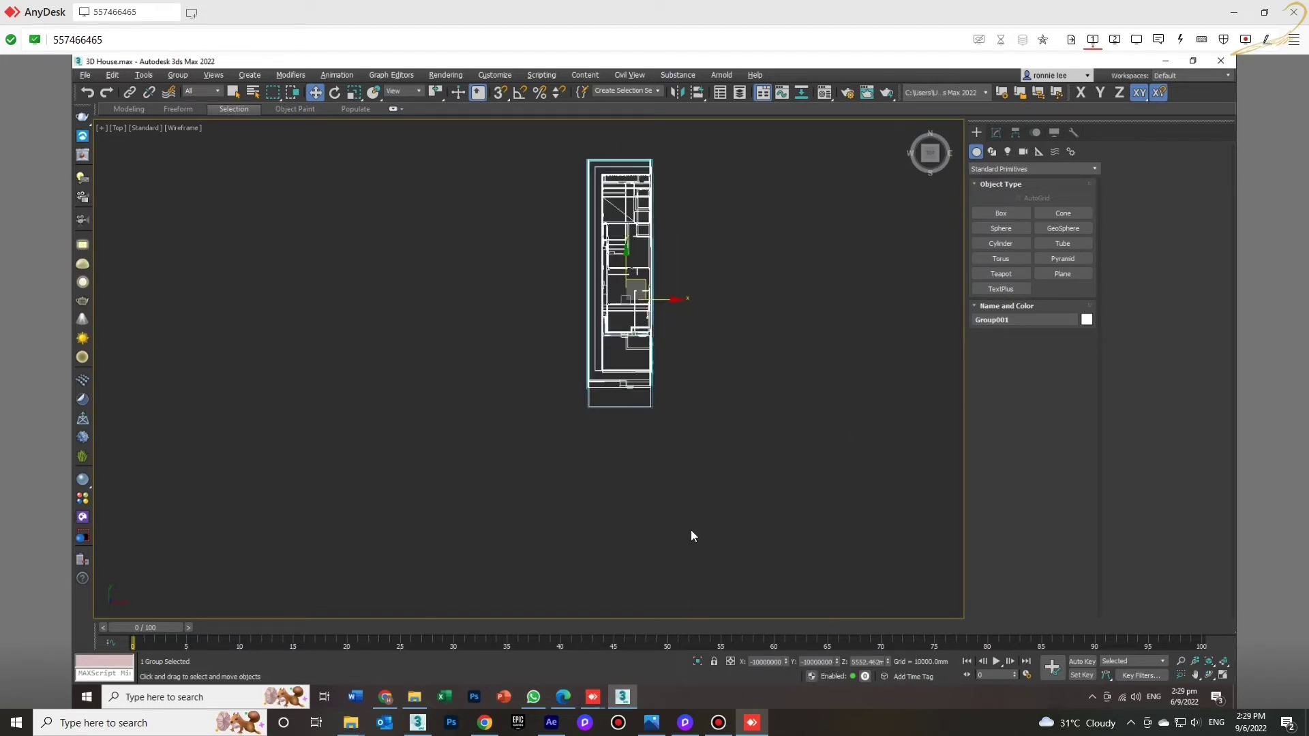
key(alt+w)
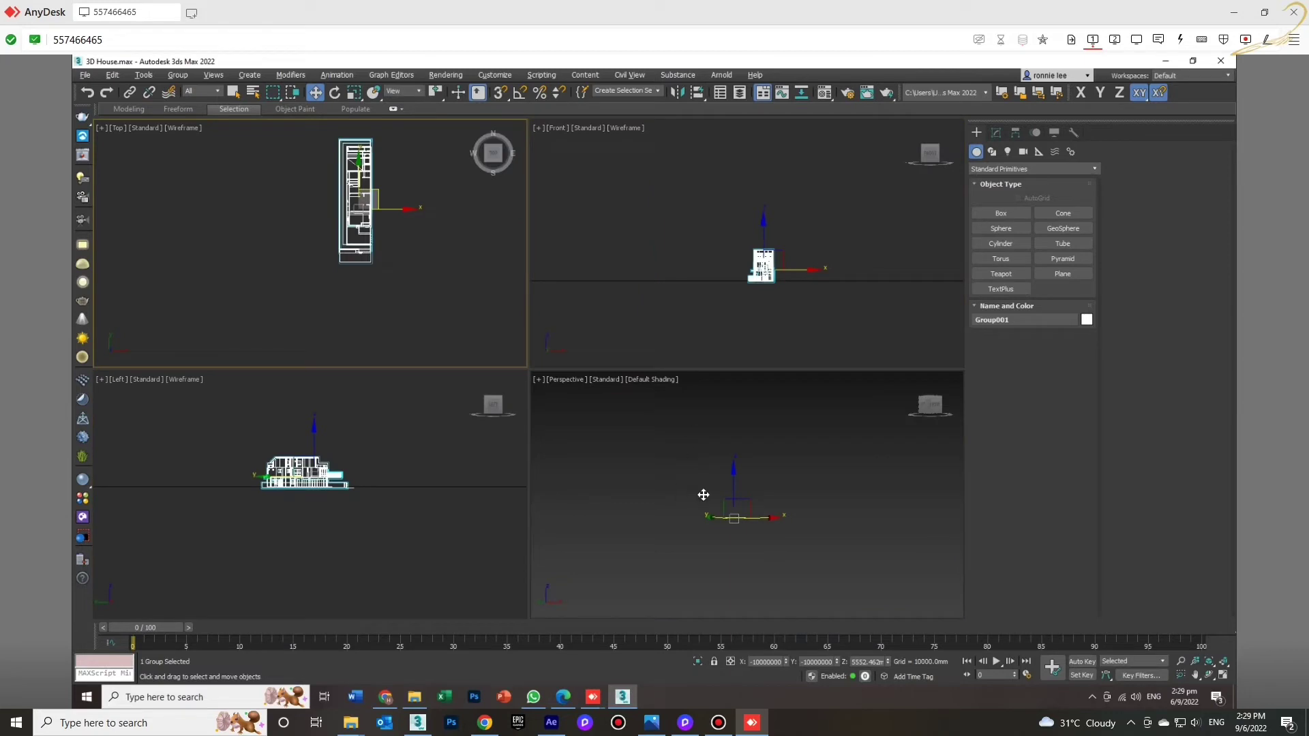
key(alt+w)
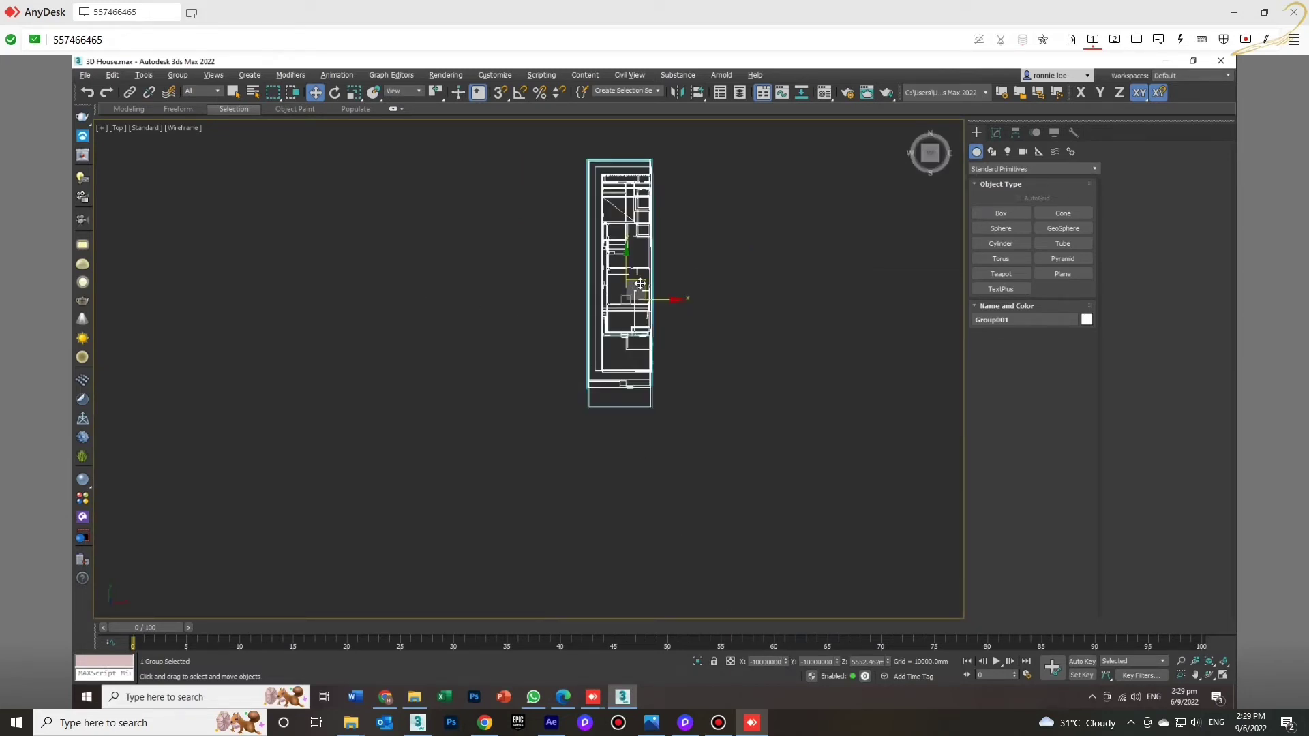
drag(642, 279, 615, 223)
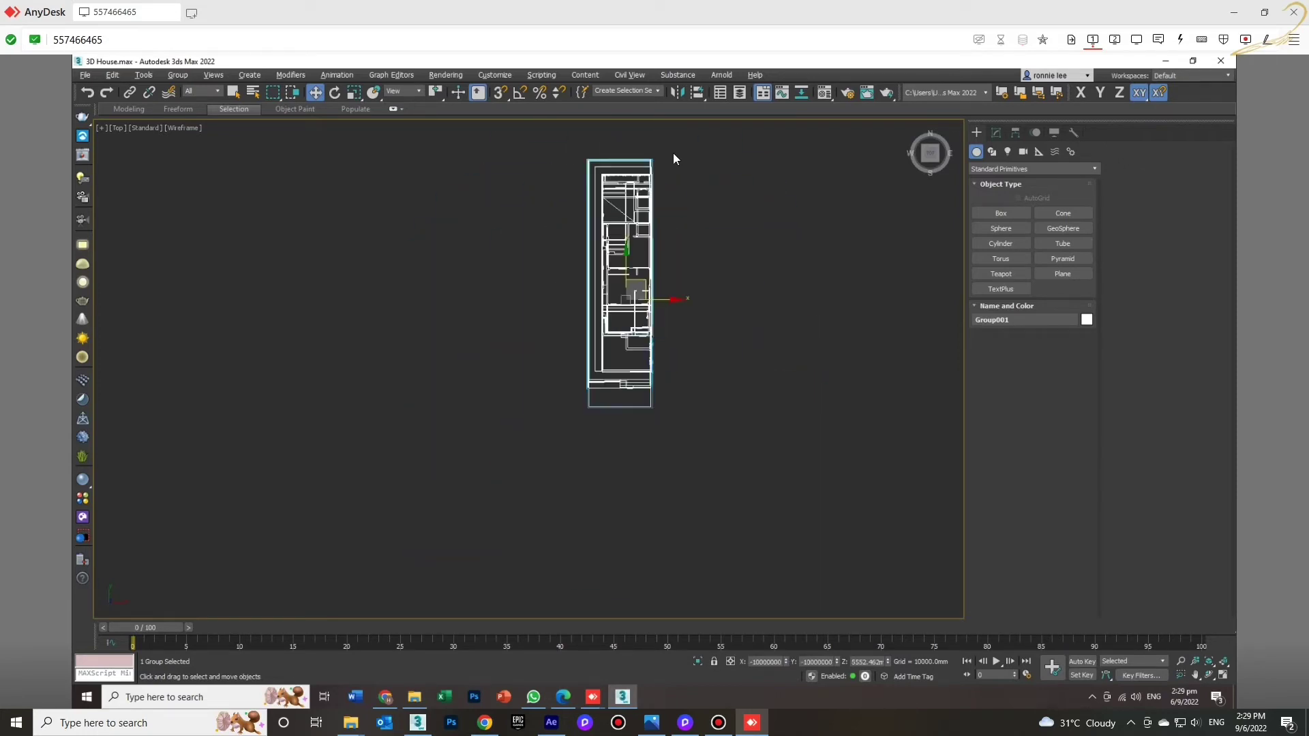
right_click(786, 661)
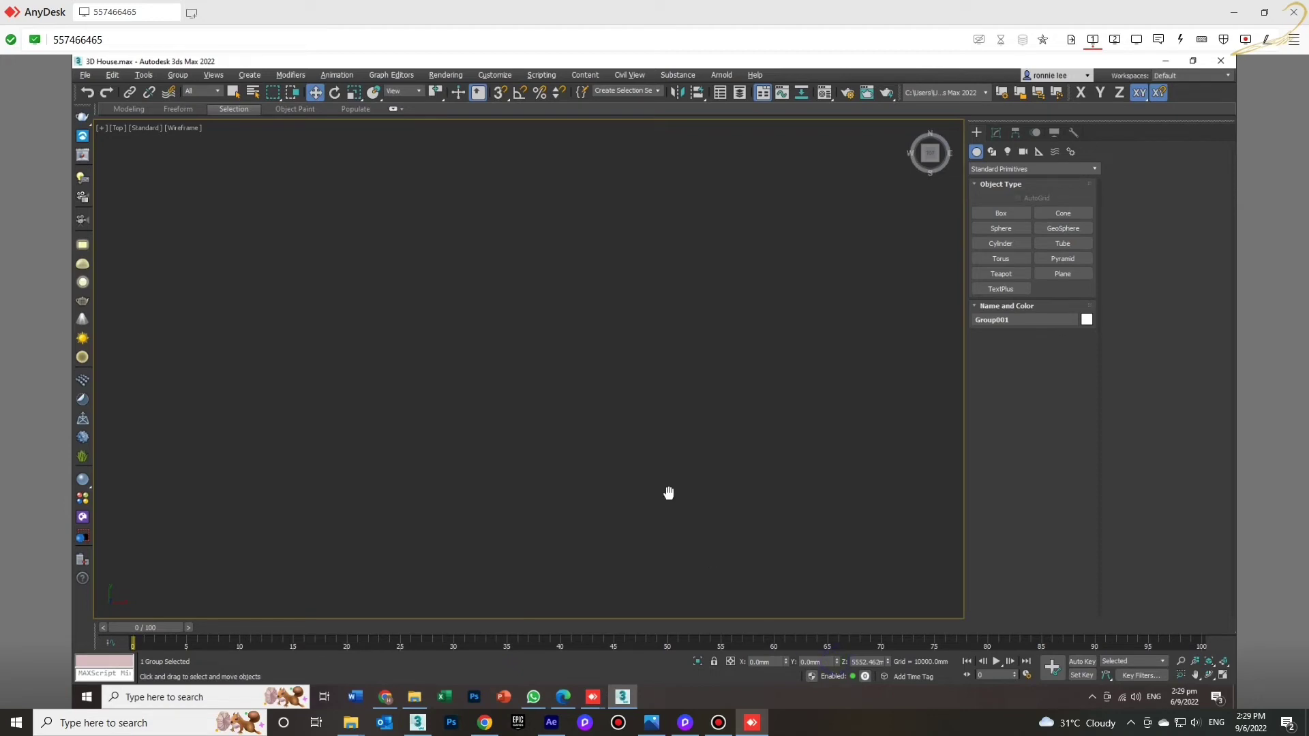
key(z)
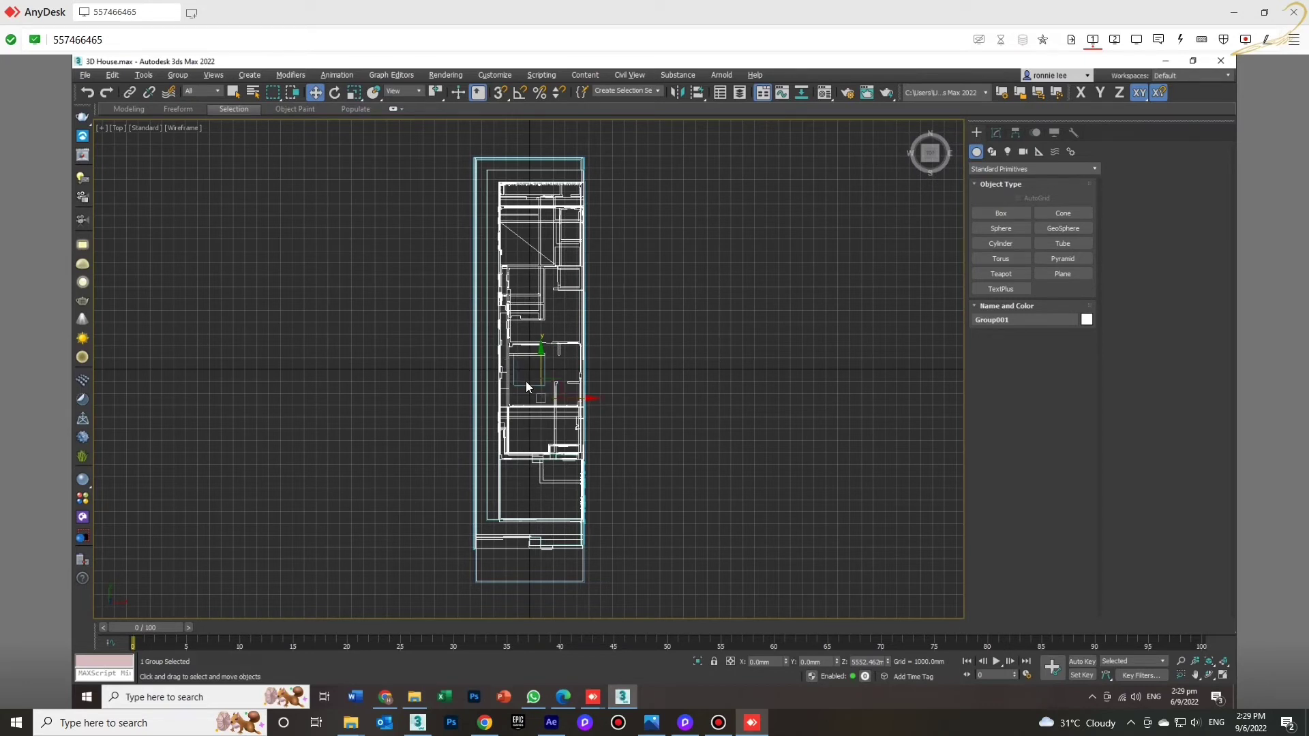
Check the house group against the box at the origin and examine the shaded model up close and from above.
click(540, 362)
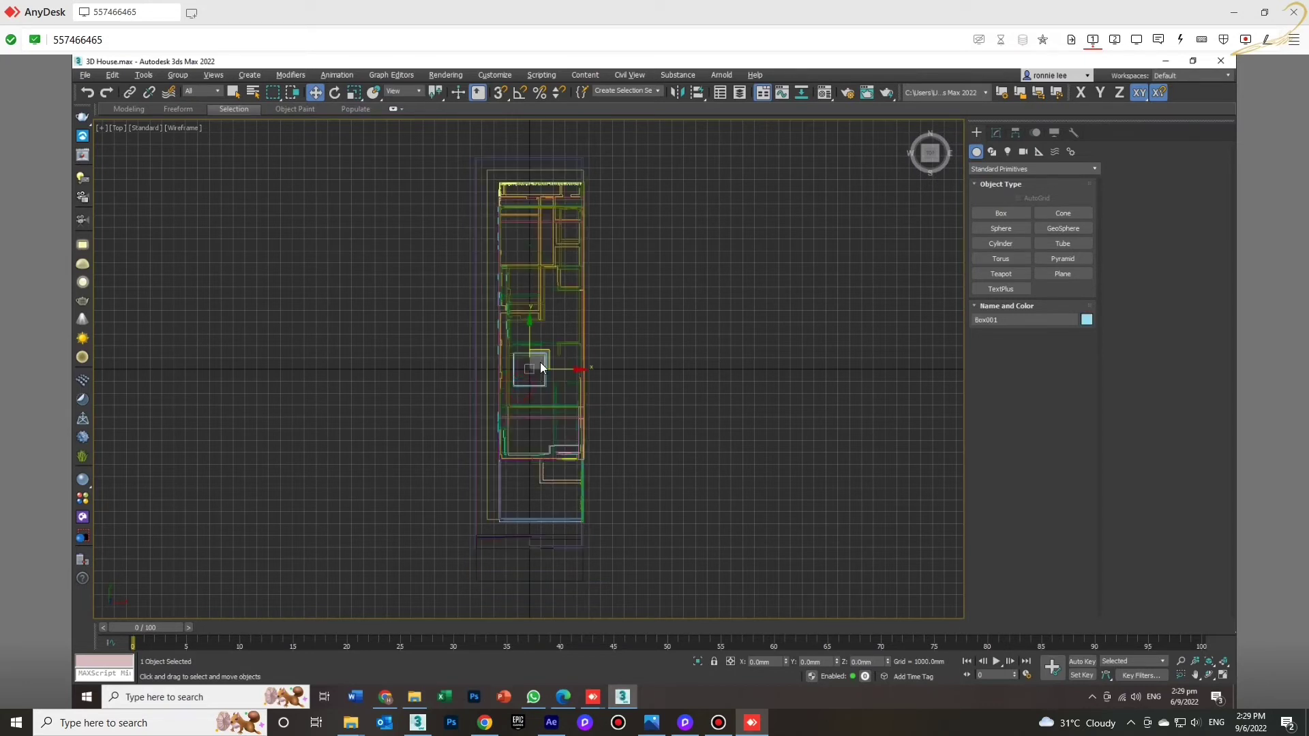
click(686, 447)
click(581, 340)
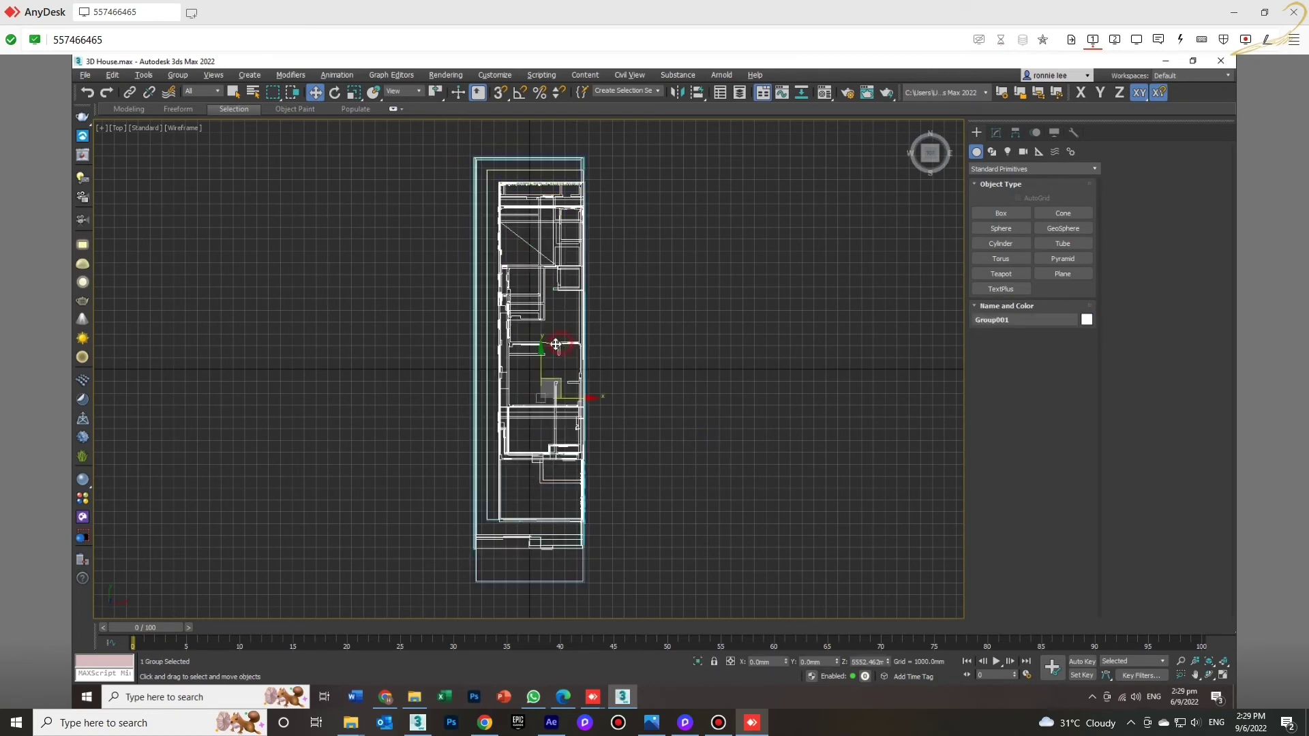
key(alt+w)
right_click(730, 487)
key(alt+w)
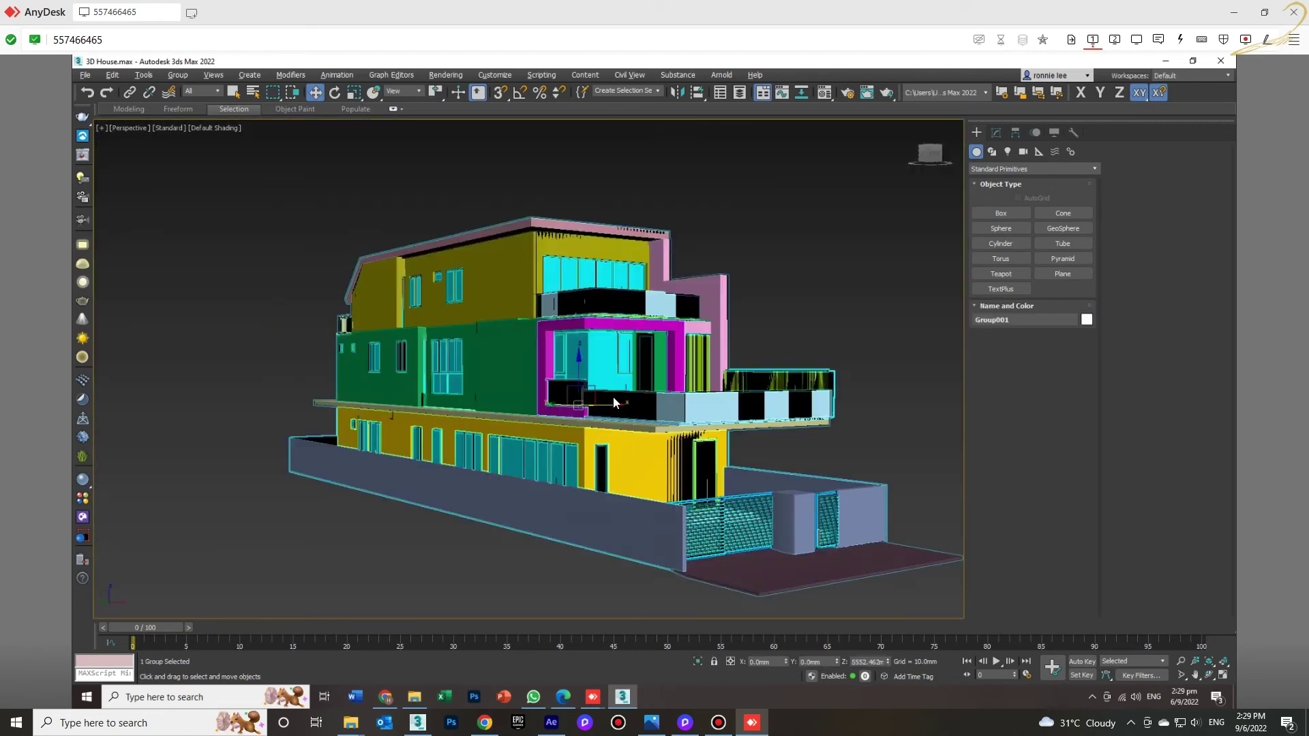
scroll(623, 393, up, 5)
scroll(623, 394, down, 10)
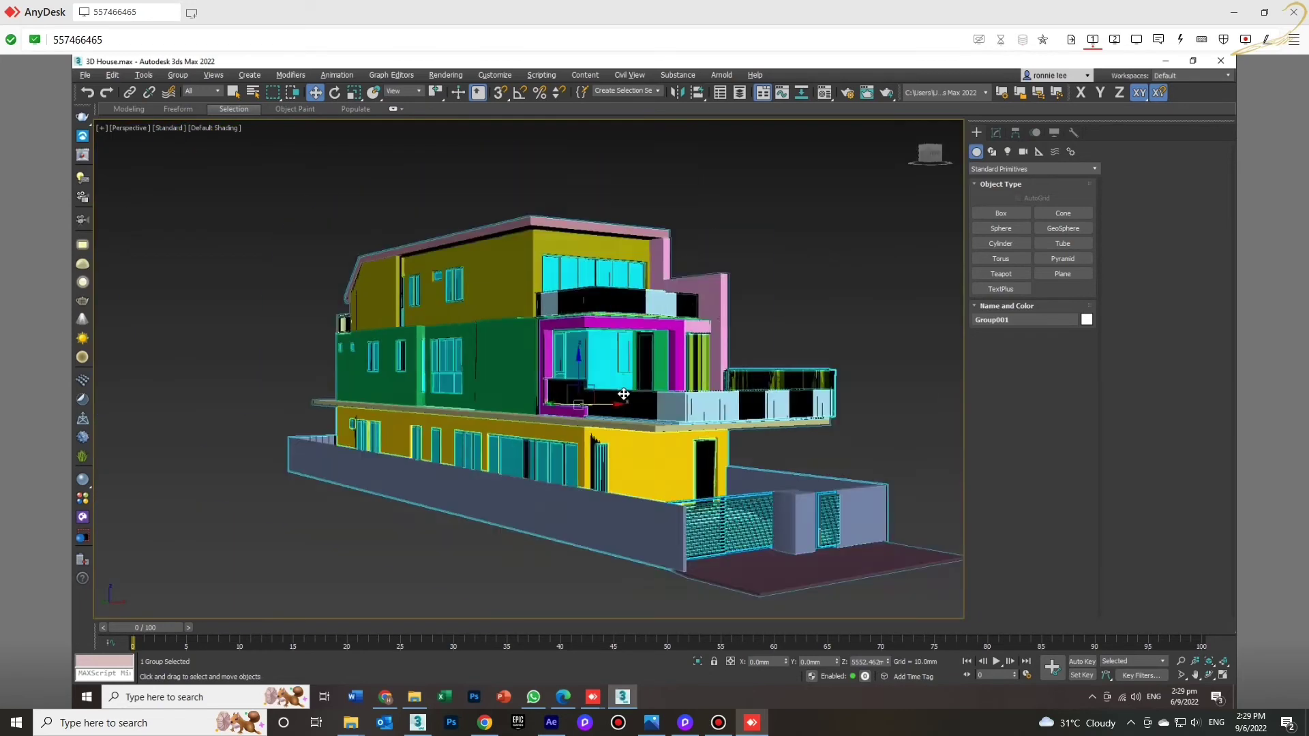
alt+middle_drag(611, 441, 608, 394)
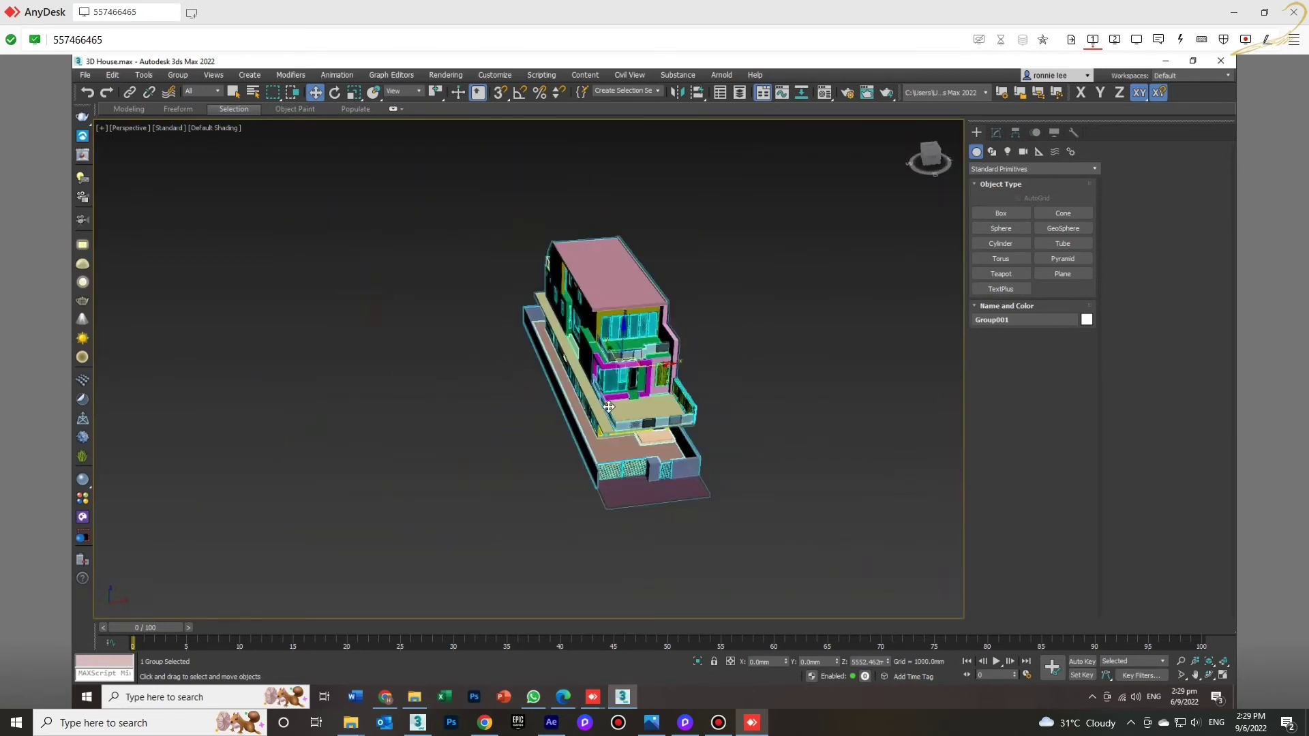
Frame the relocated house group in the top, front and left wireframe views.
key(t)
key(alt+w)
scroll(382, 255, down, 5)
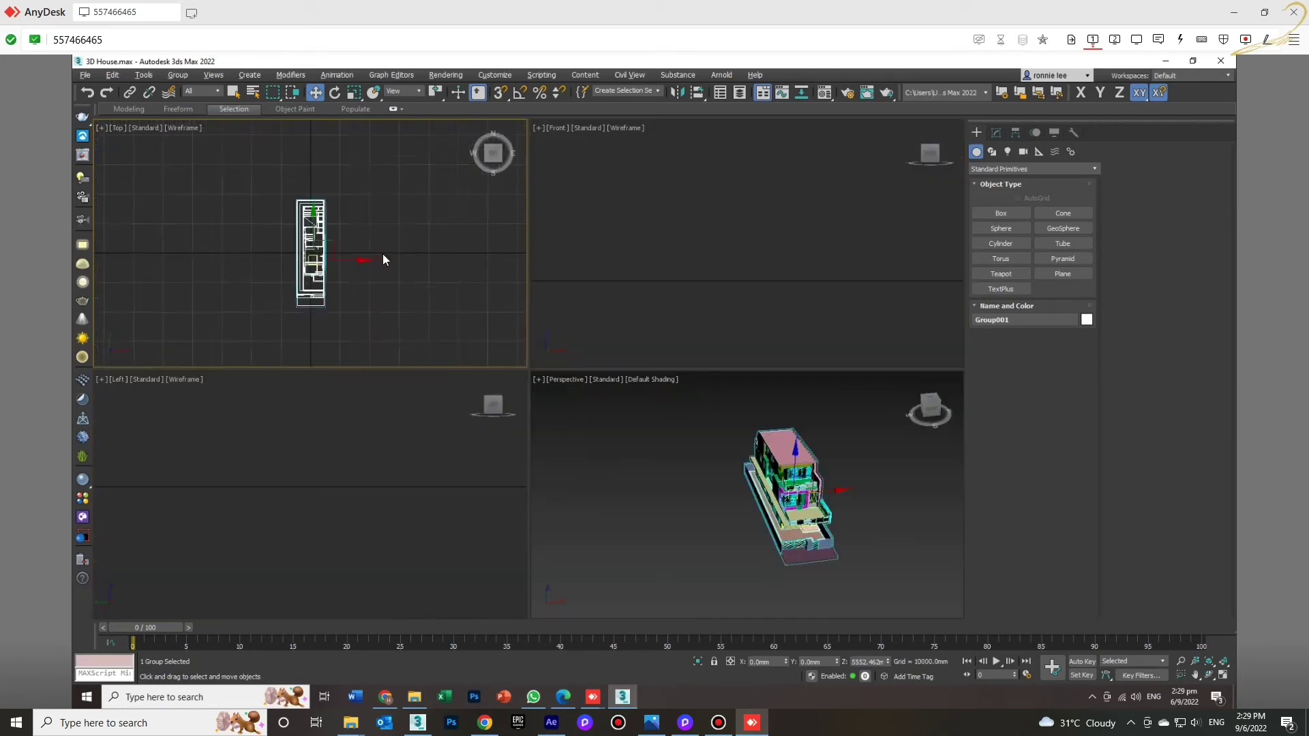
middle_click(625, 251)
key(z)
scroll(379, 469, down, 10)
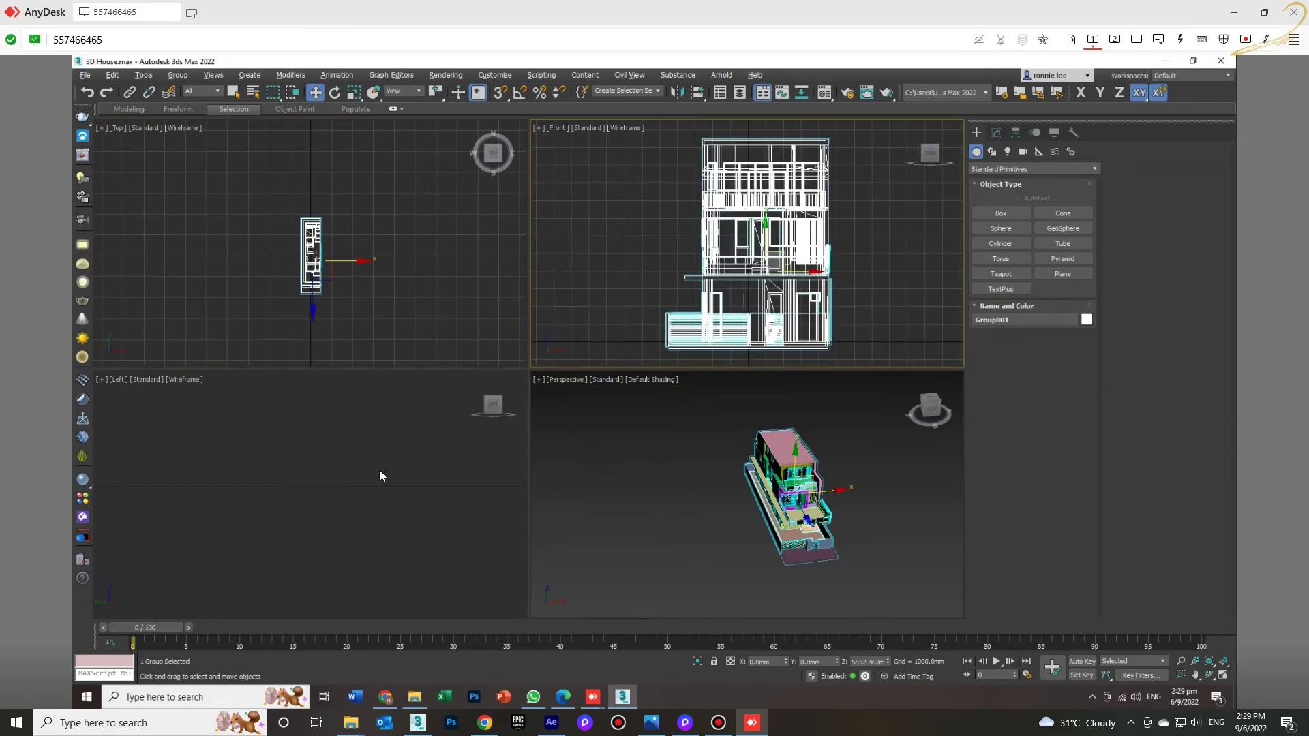
scroll(376, 468, down, 5)
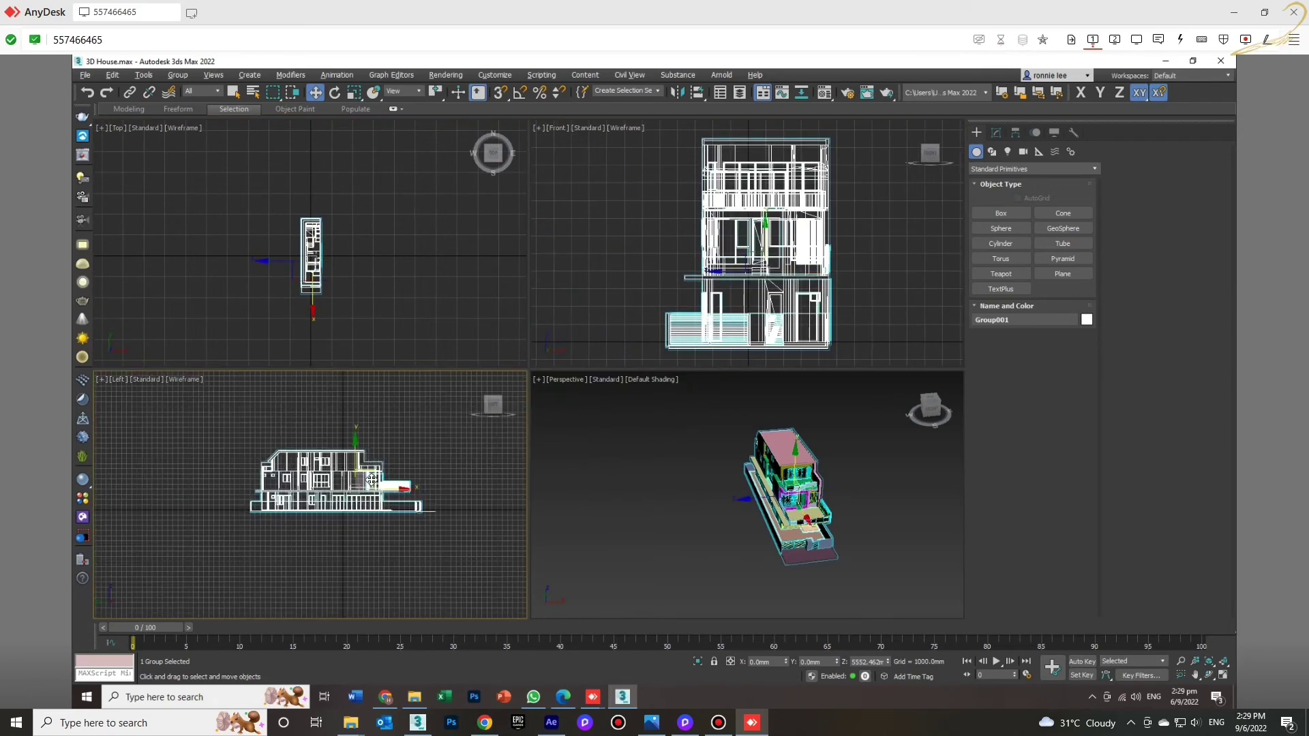
Test-move the house group in the left and front views, undoing each move.
drag(374, 468, 418, 493)
key(ctrl+z)
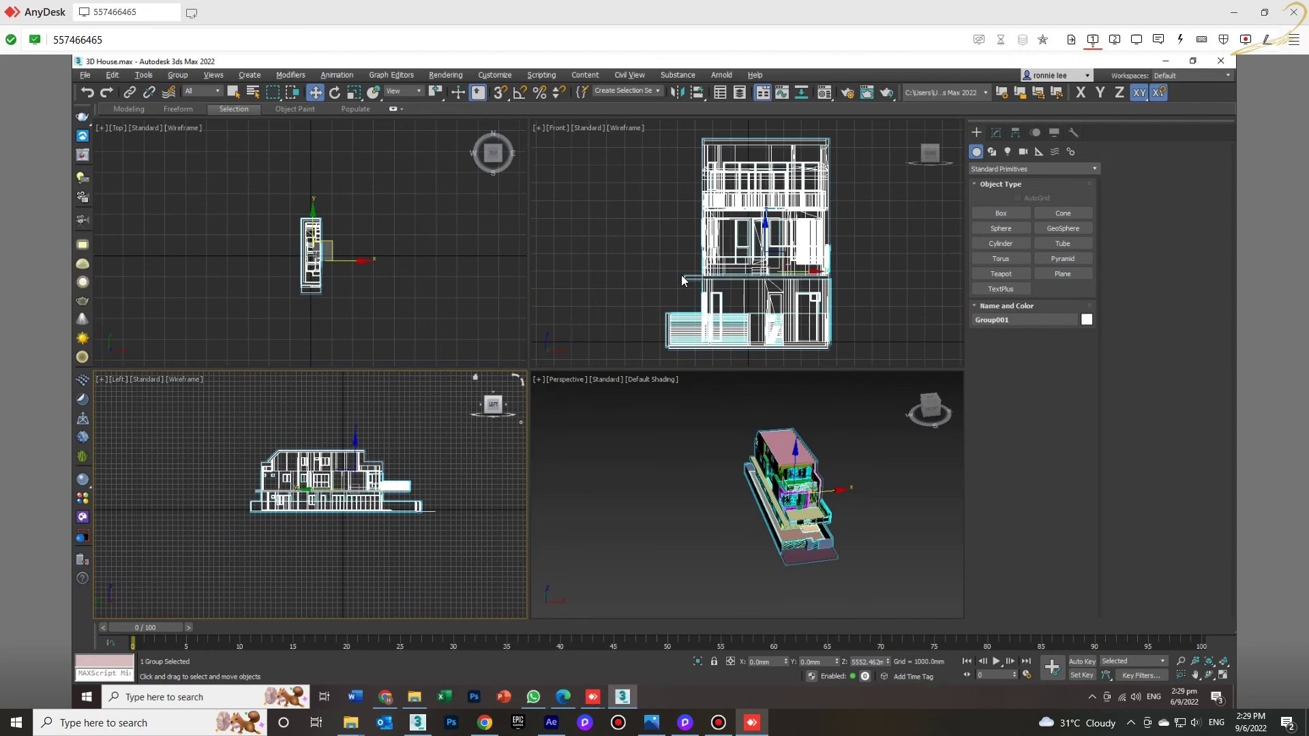
drag(785, 252, 758, 238)
key(ctrl+z)
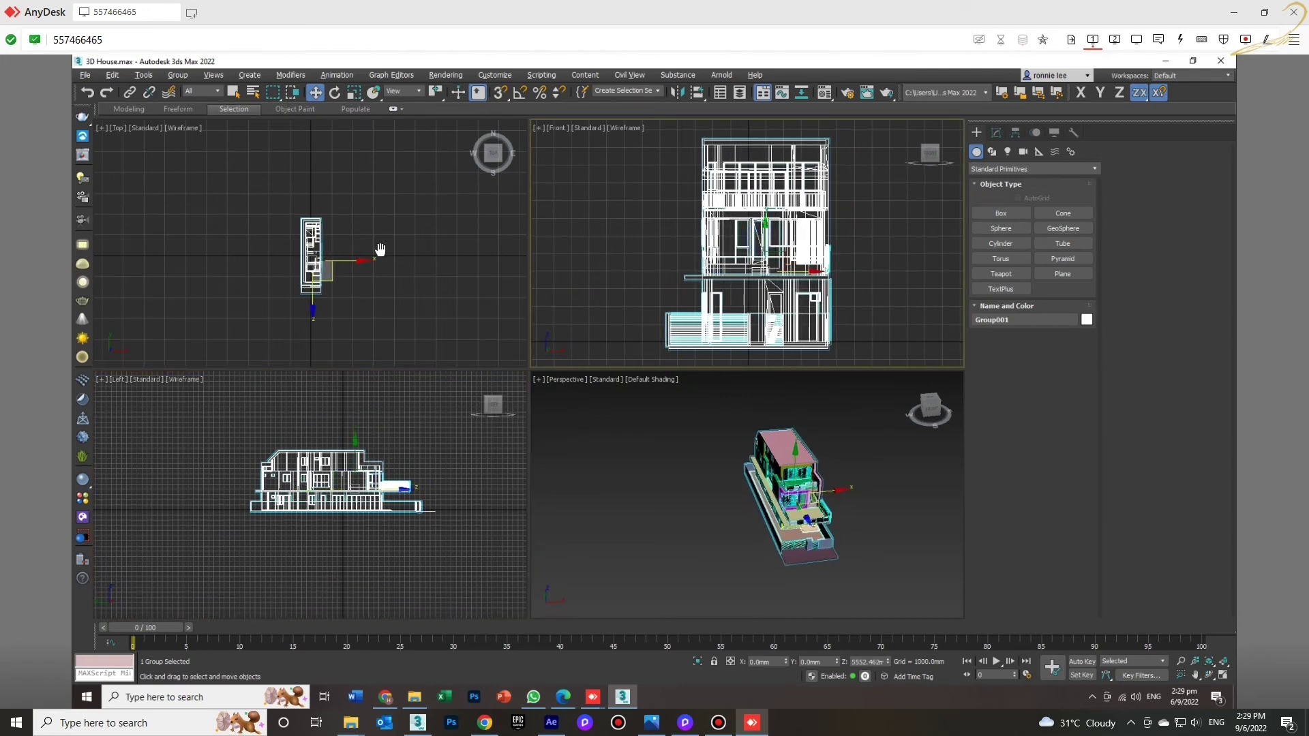
Create a physical camera in the top view, placed in front of the house and aimed at its middle.
right_click(374, 249)
click(1023, 152)
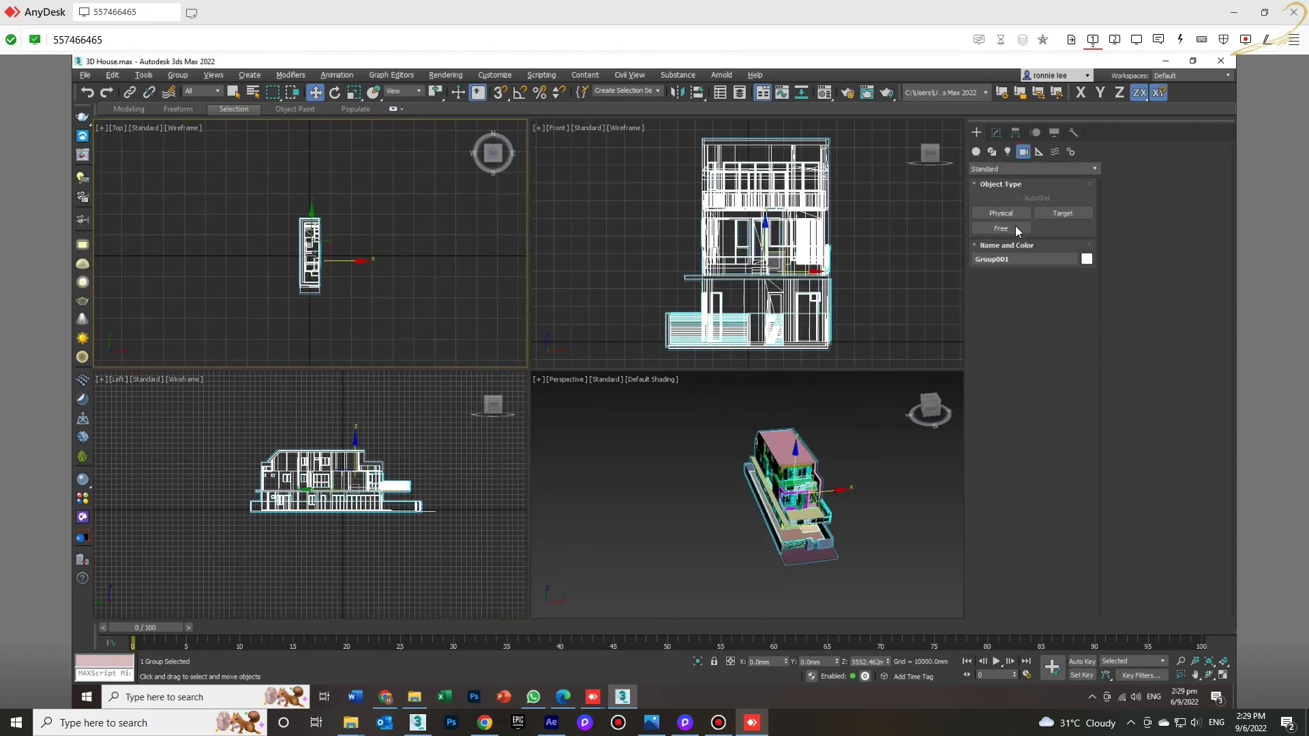
click(1001, 213)
drag(244, 334, 311, 256)
right_click(330, 292)
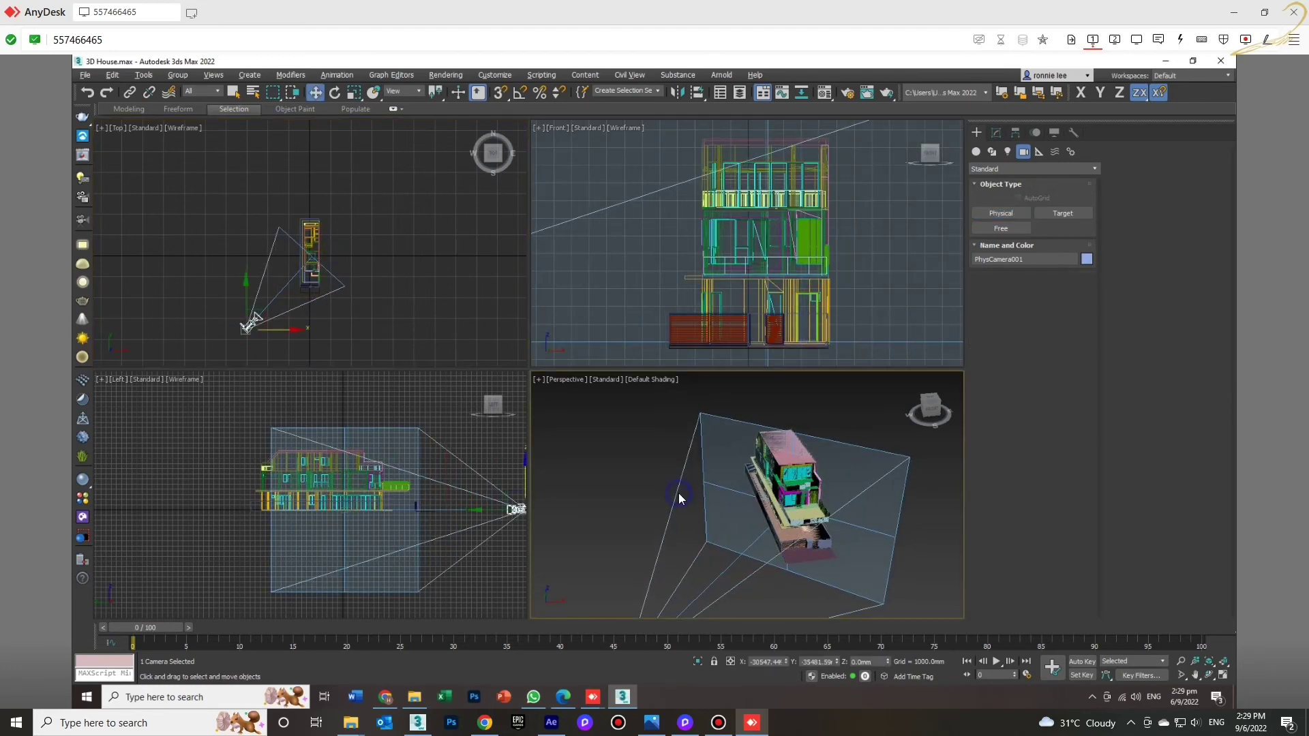
Show the shaded viewport through the new physical camera, reframe the house and dolly the camera closer.
key(c)
key(alt+w)
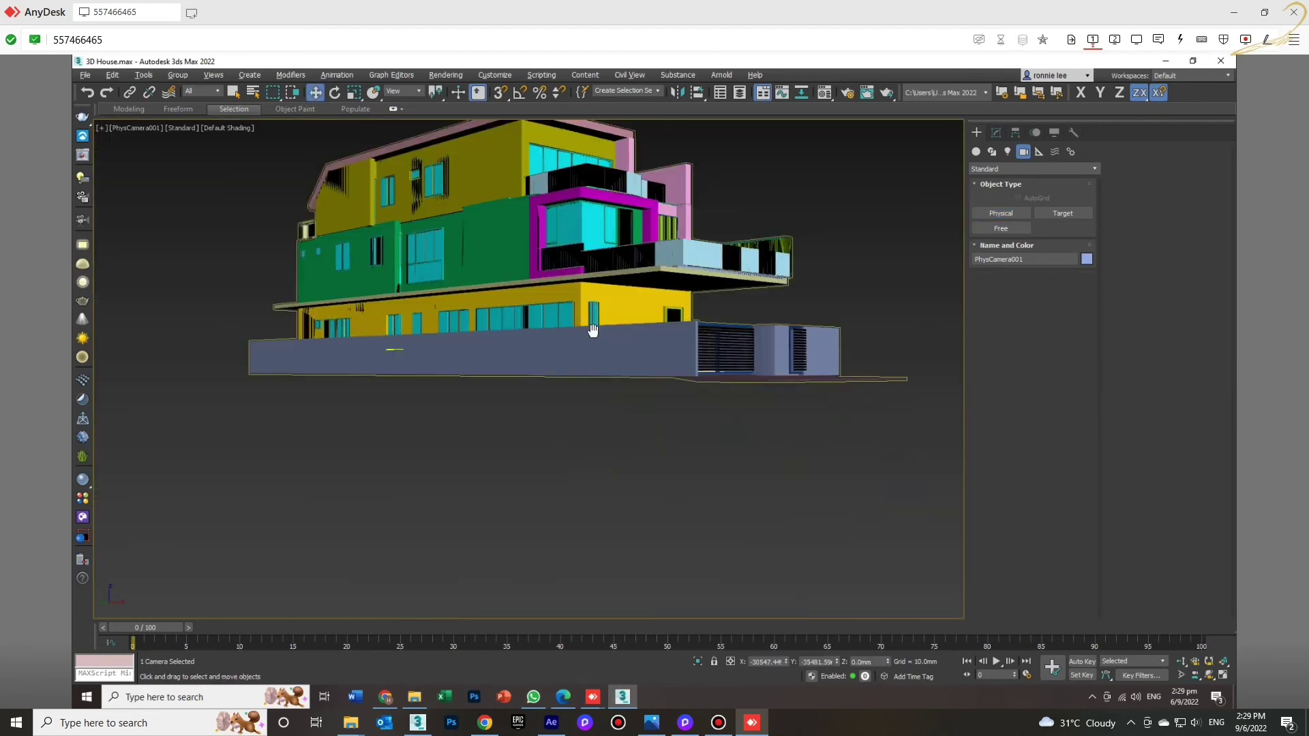
middle_drag(590, 307, 577, 432)
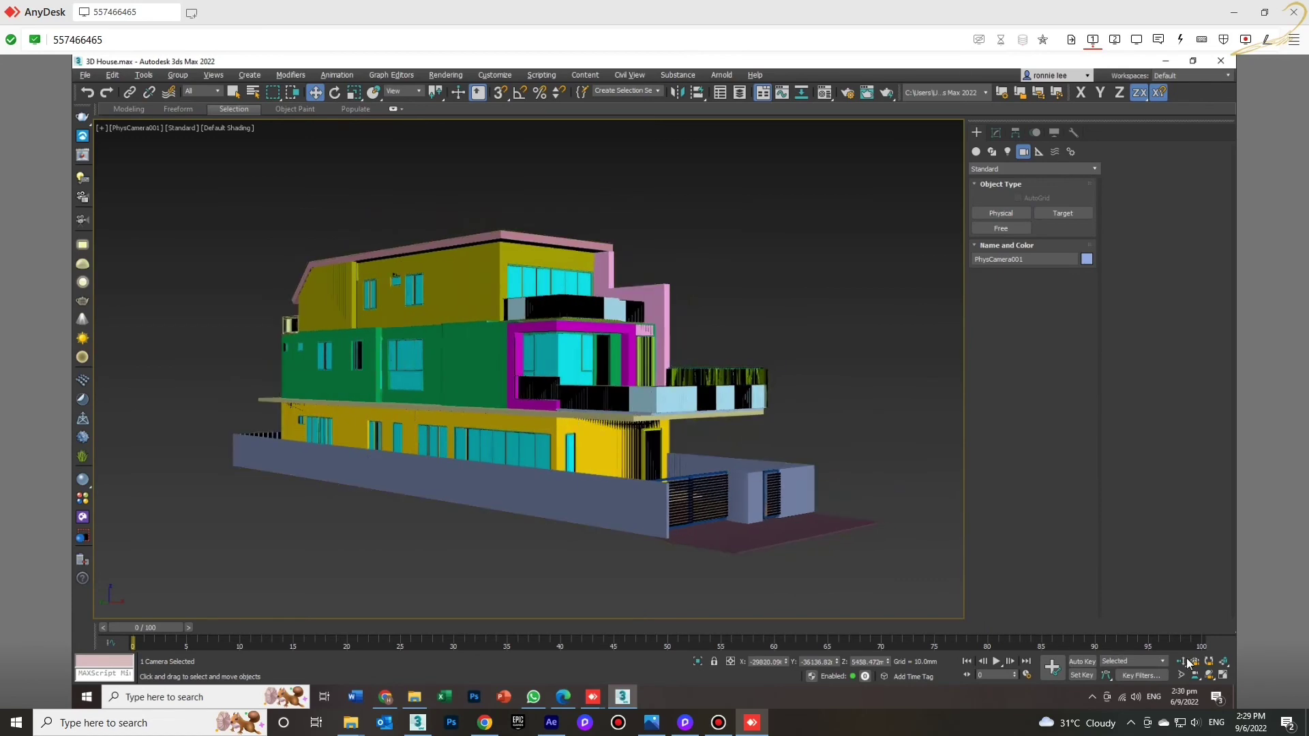
click(1180, 662)
drag(648, 422, 586, 377)
middle_drag(587, 377, 586, 386)
right_click(669, 279)
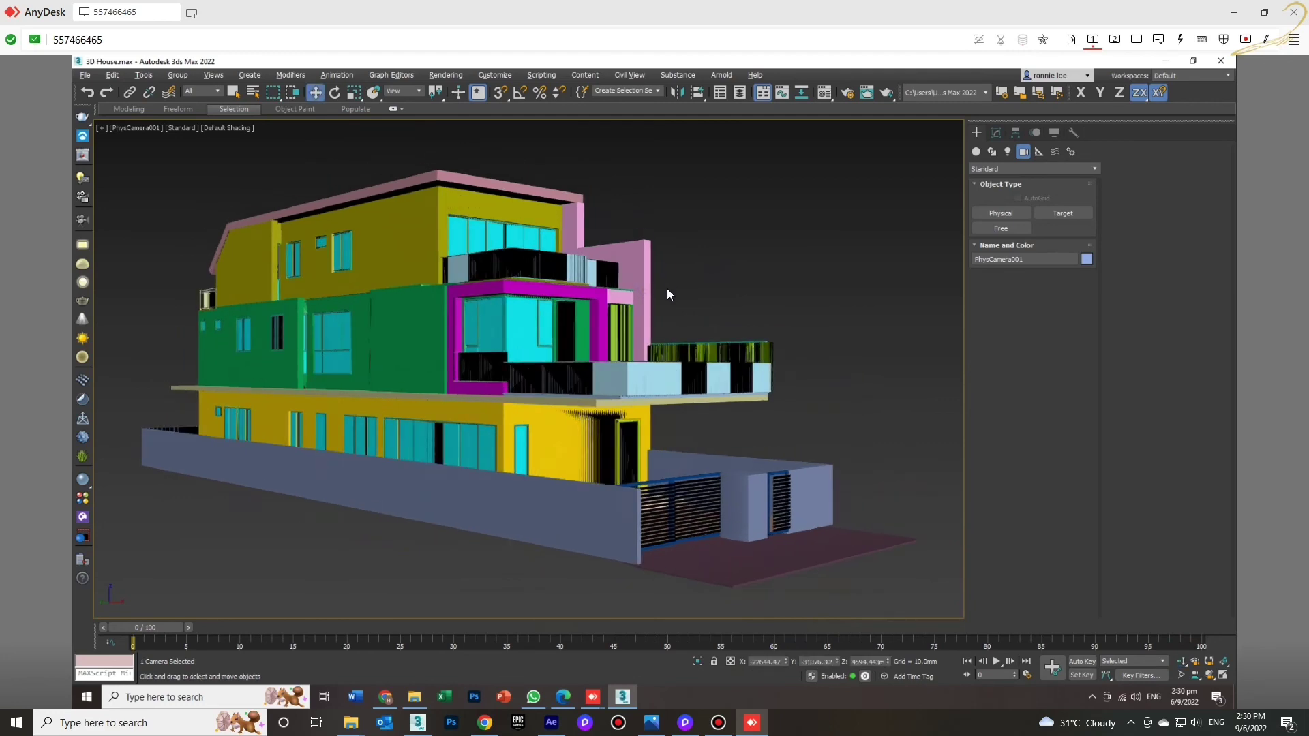
Test-move the physical camera in the front, left and top views, cancelling each move.
key(alt+w)
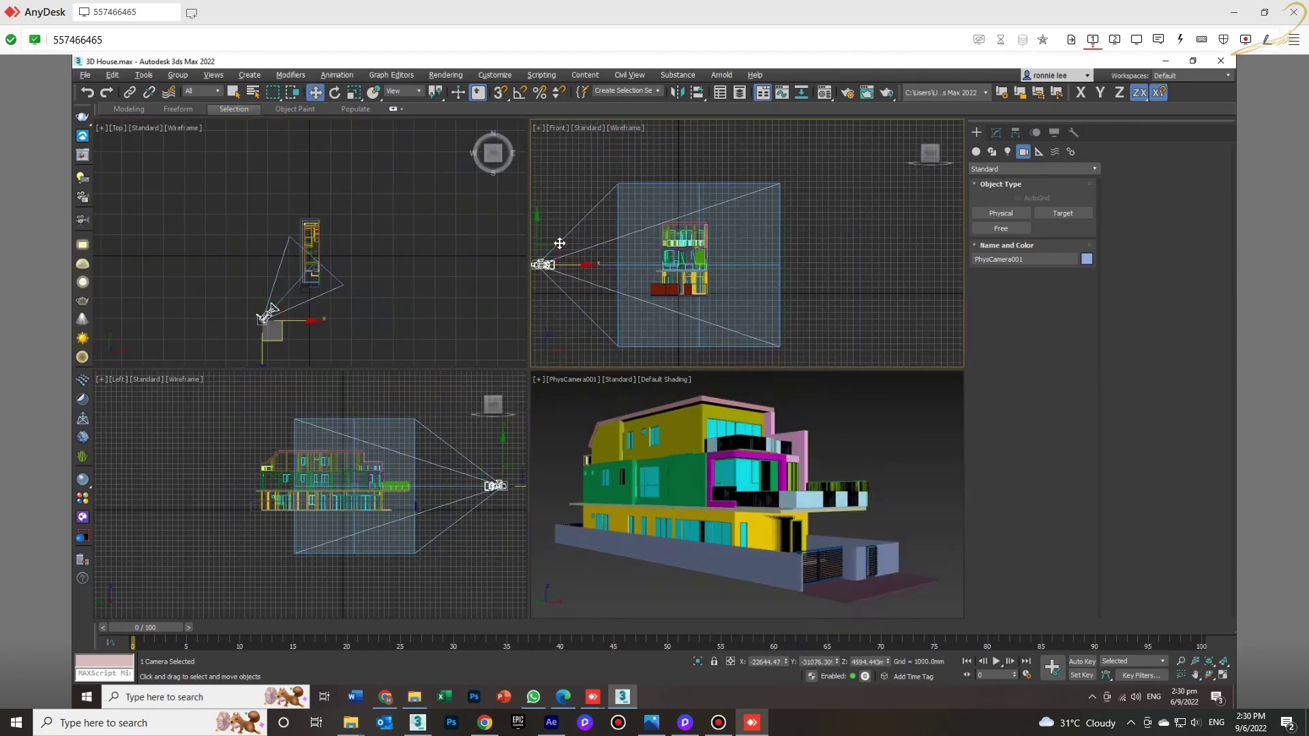
drag(554, 247, 439, 410)
right_click(440, 410)
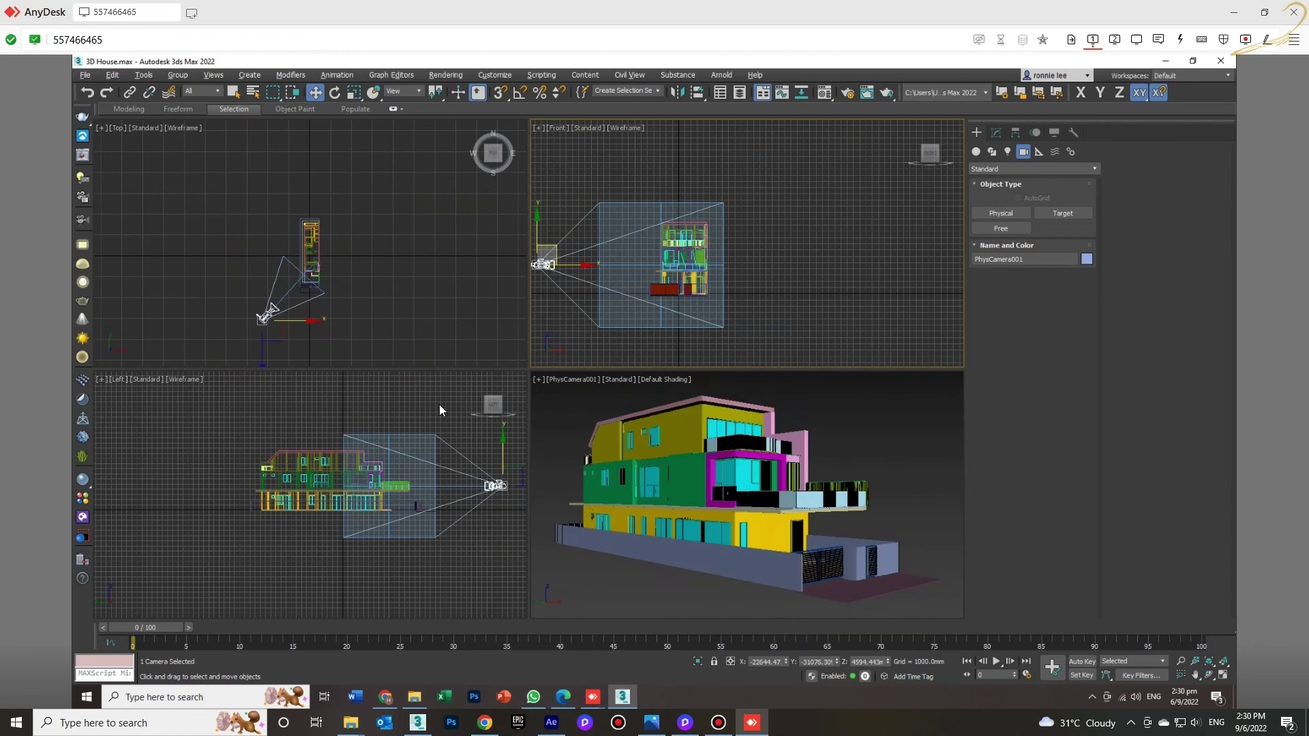
right_click(511, 479)
drag(512, 478, 459, 501)
right_click(458, 501)
right_click(369, 259)
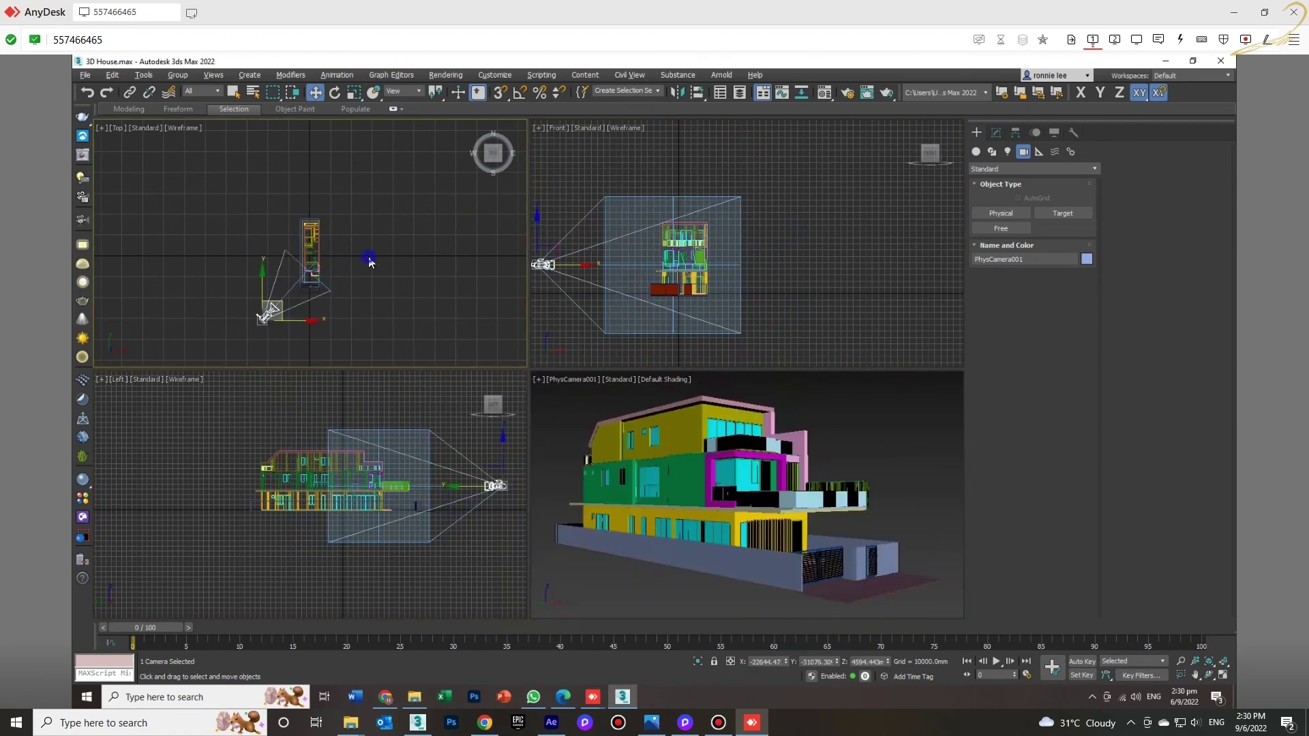
drag(285, 303, 406, 304)
right_click(406, 304)
Maximize the physical camera's shaded view of the house and clear the selection.
right_click(717, 428)
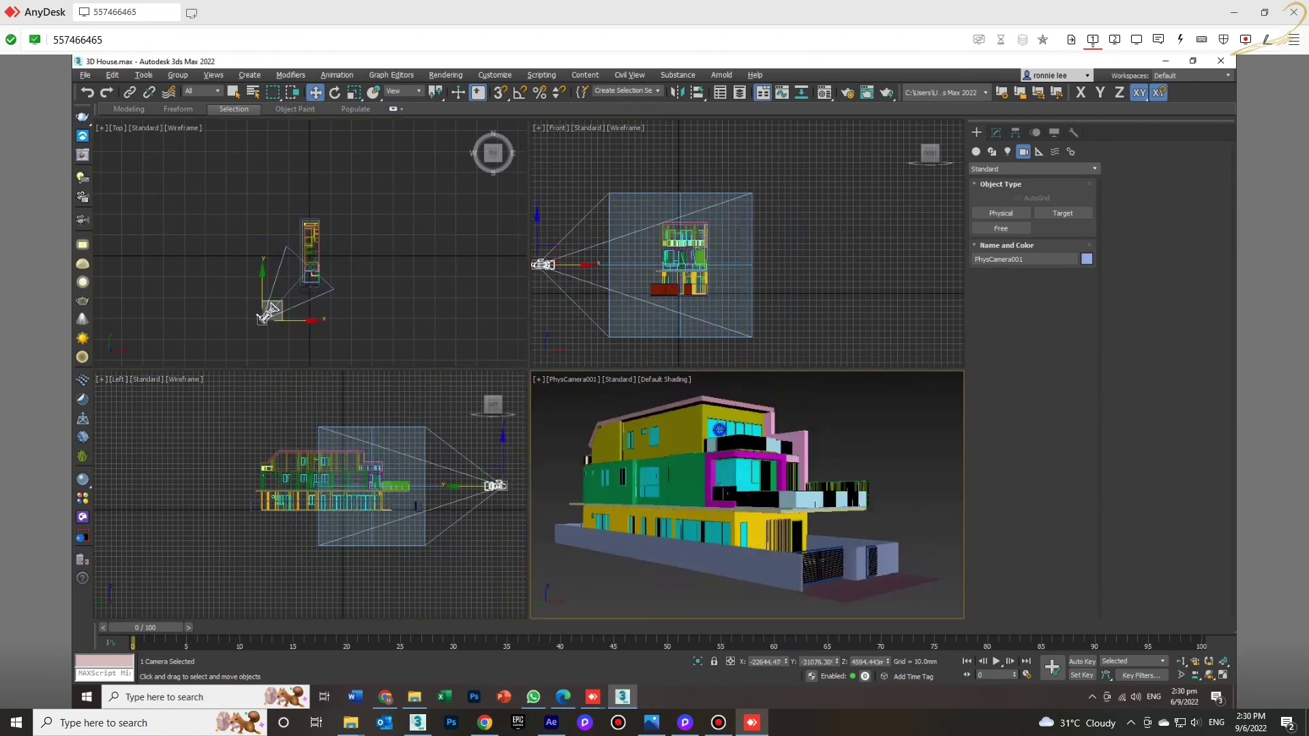
key(alt+w)
click(848, 344)
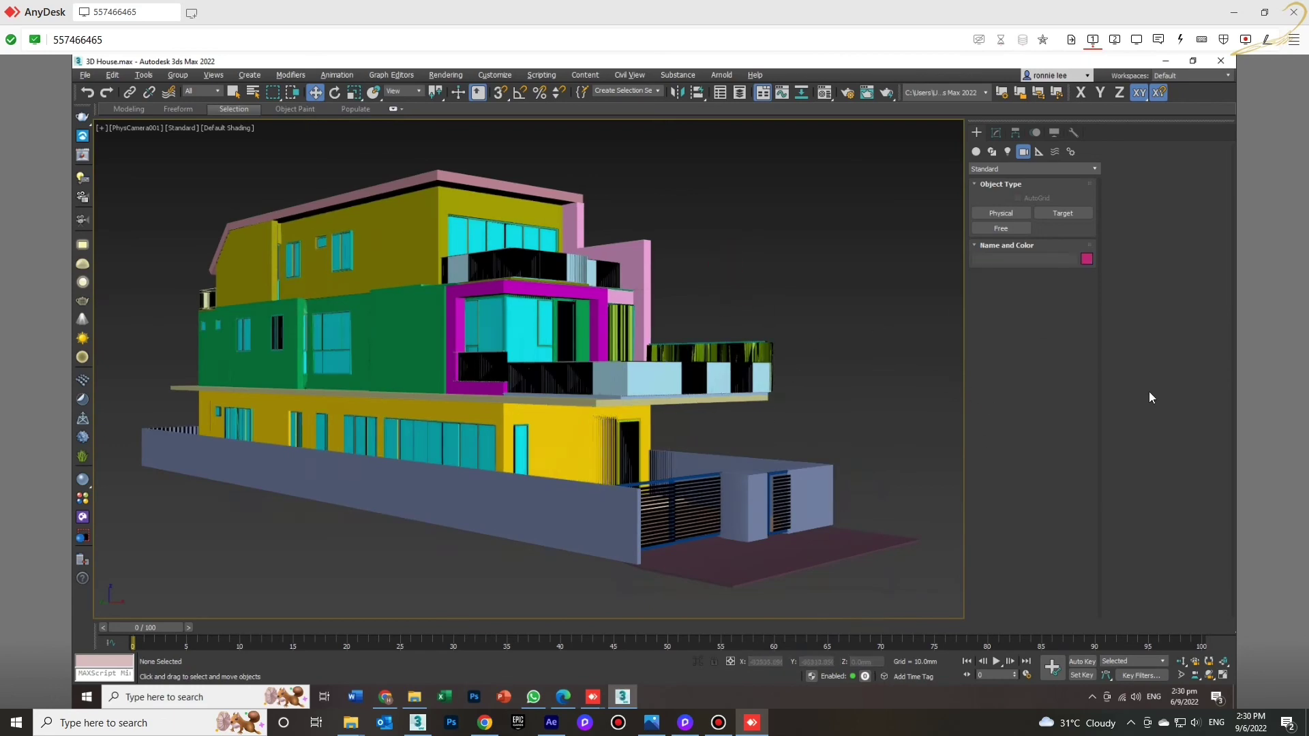